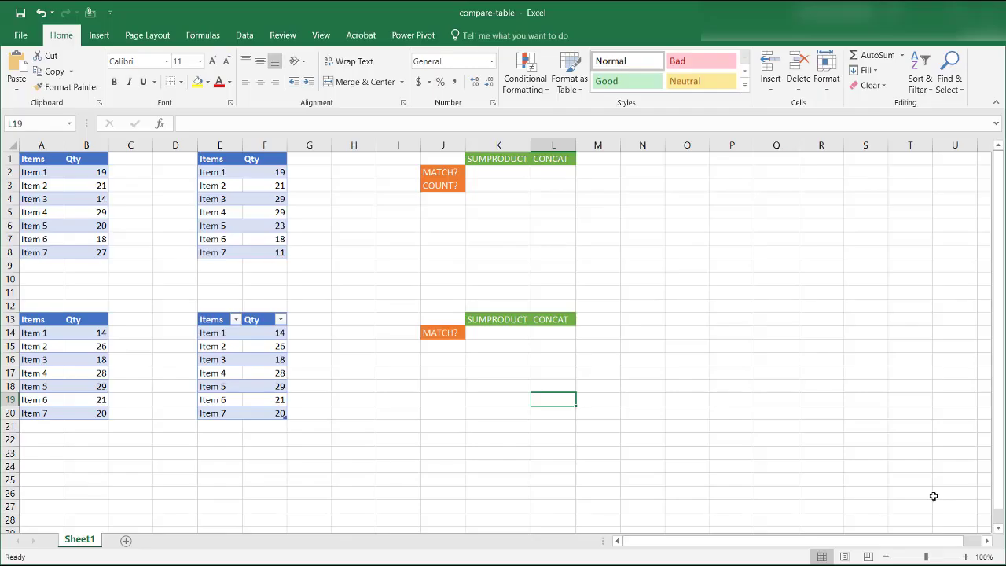
Examine the upper and lower pairs of item and quantity tables and the SUMPRODUCT and CONCAT comparison cells.
click(56, 184)
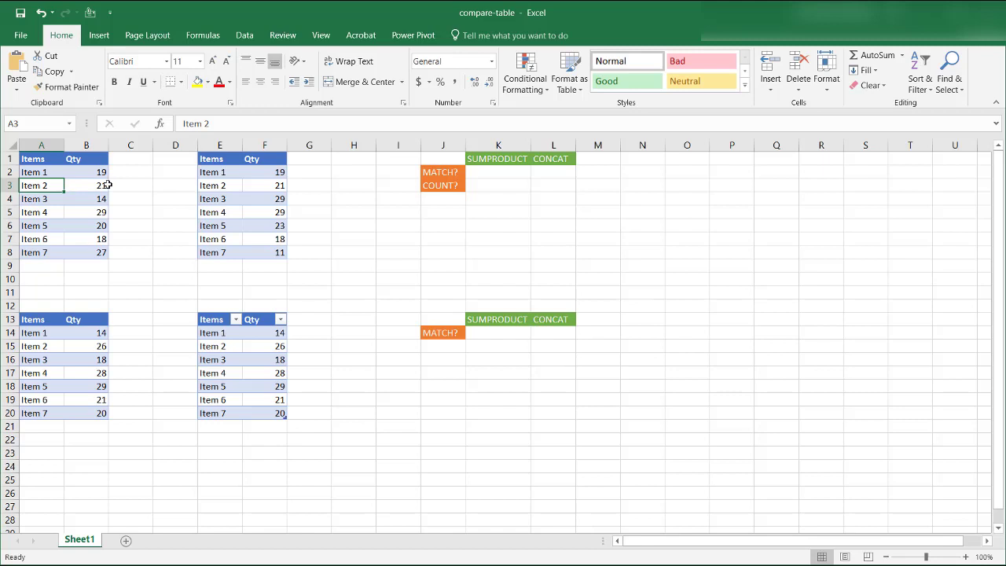
click(262, 198)
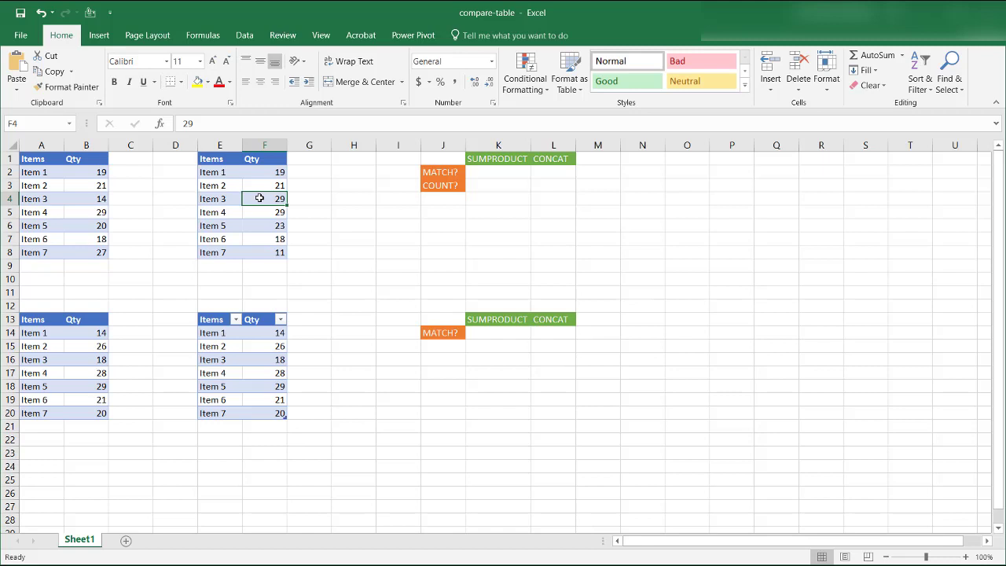
click(81, 195)
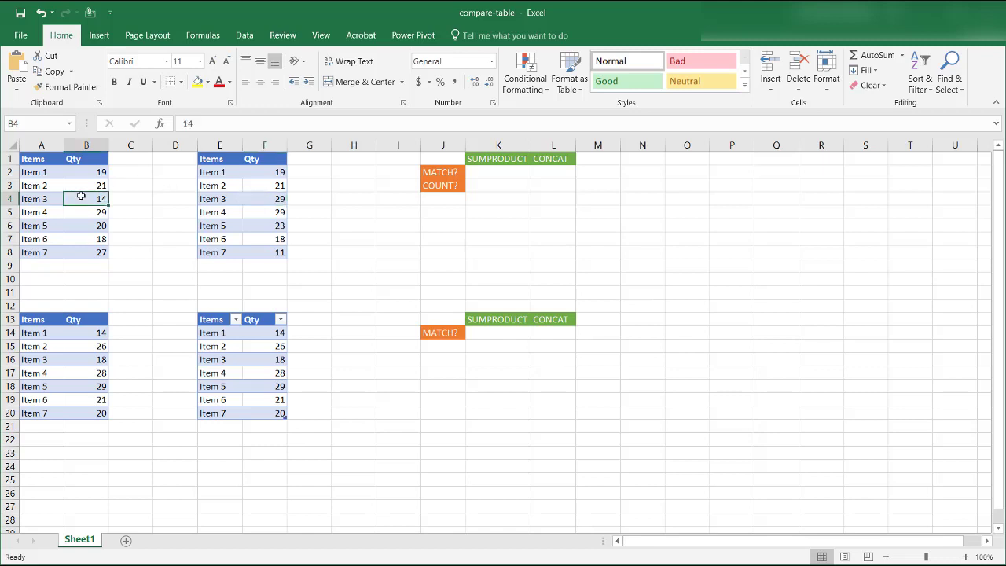
click(236, 192)
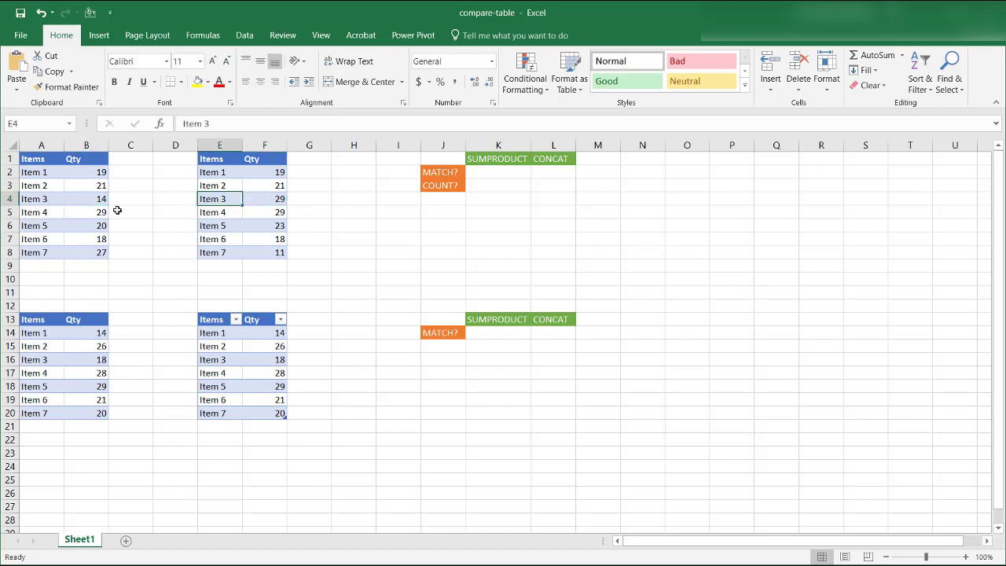
click(79, 199)
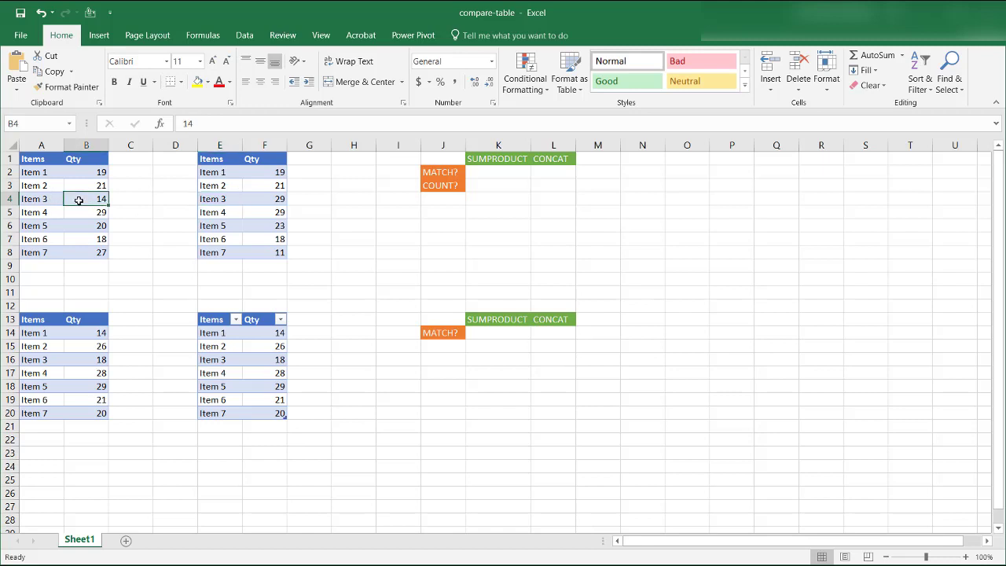
click(277, 200)
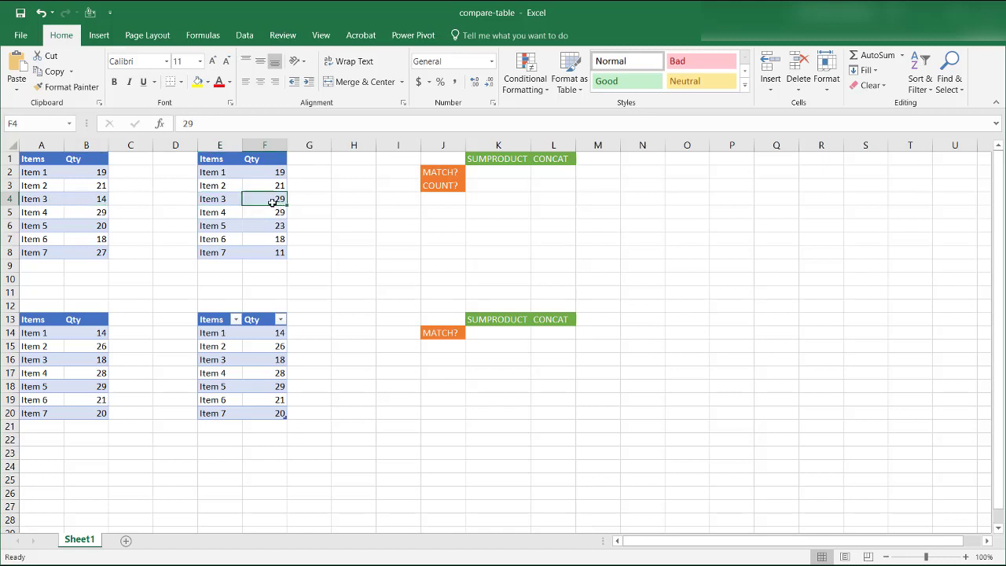
click(95, 358)
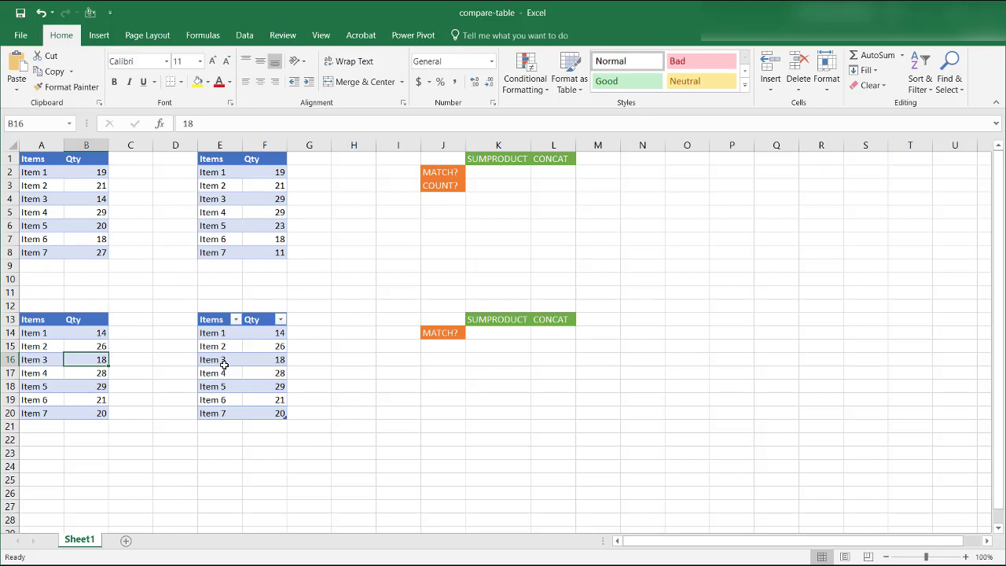
click(267, 360)
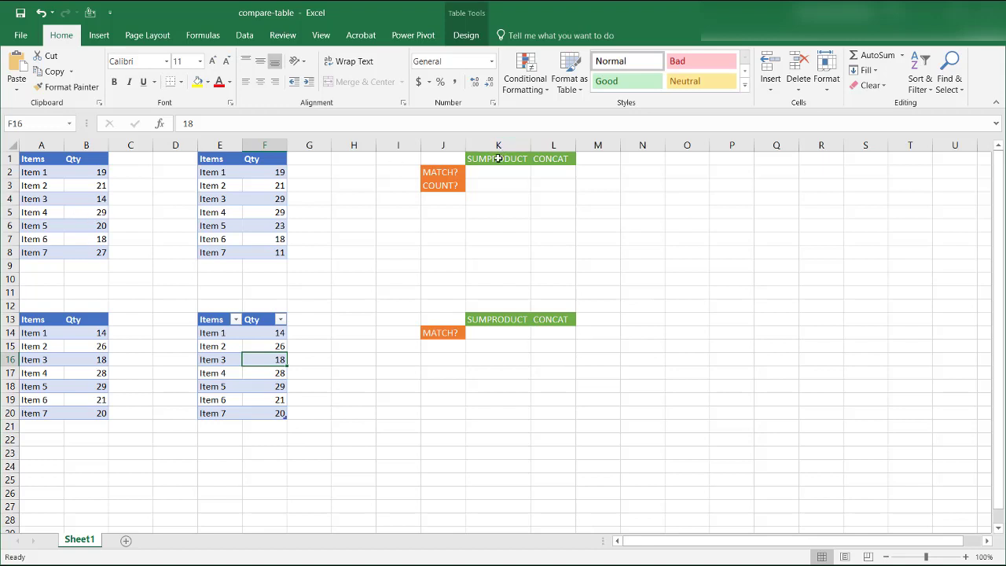
click(498, 158)
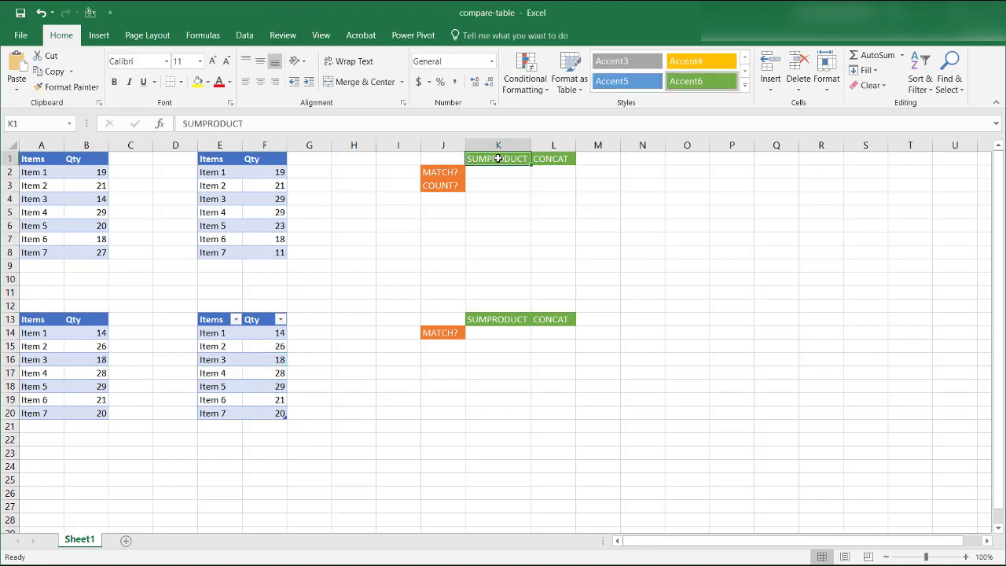
click(561, 158)
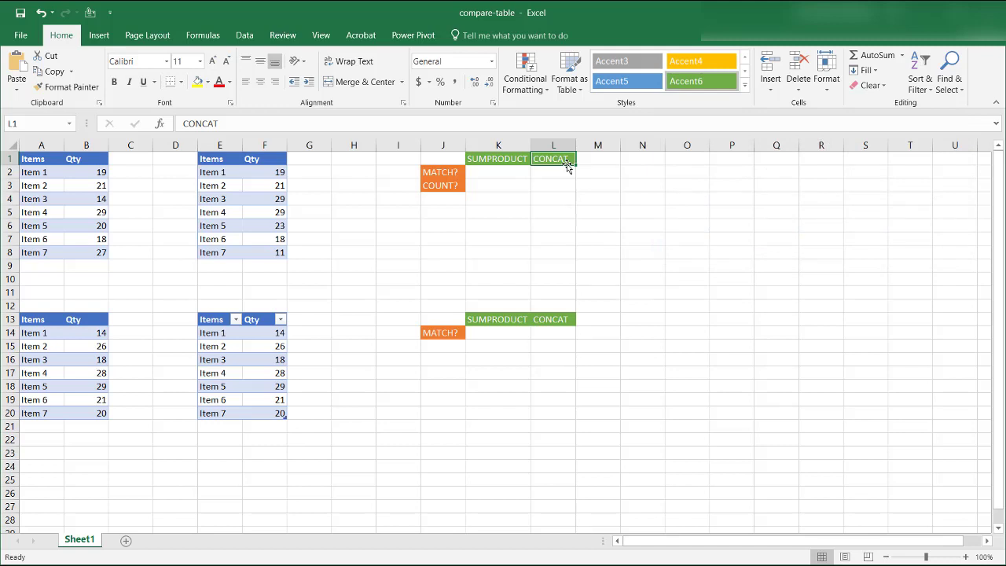
click(503, 160)
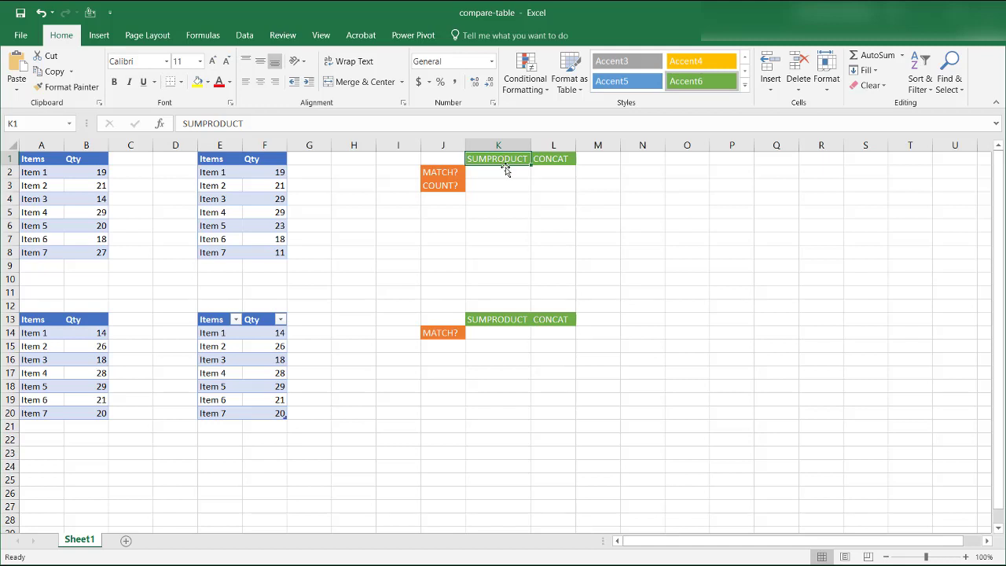
click(502, 171)
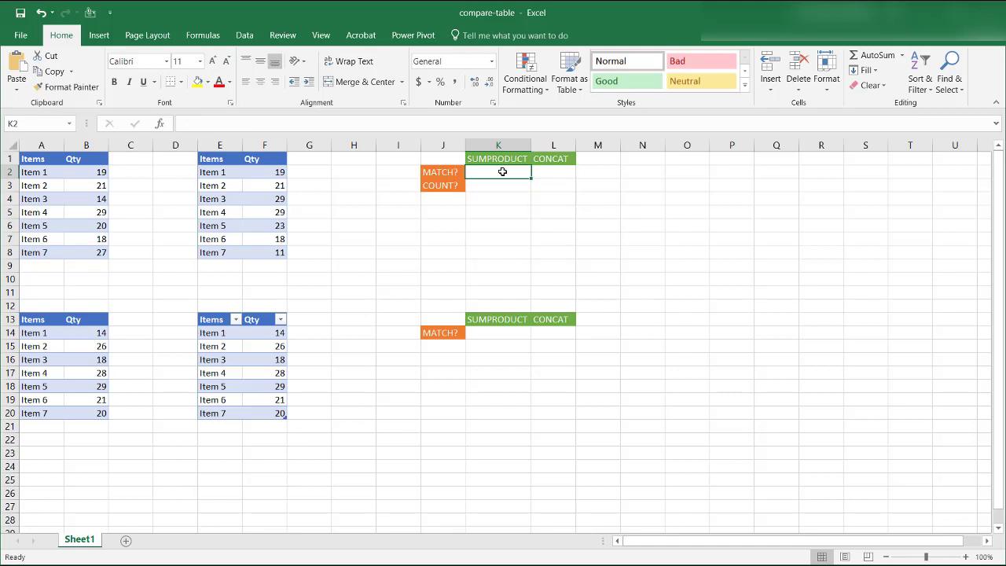
click(564, 176)
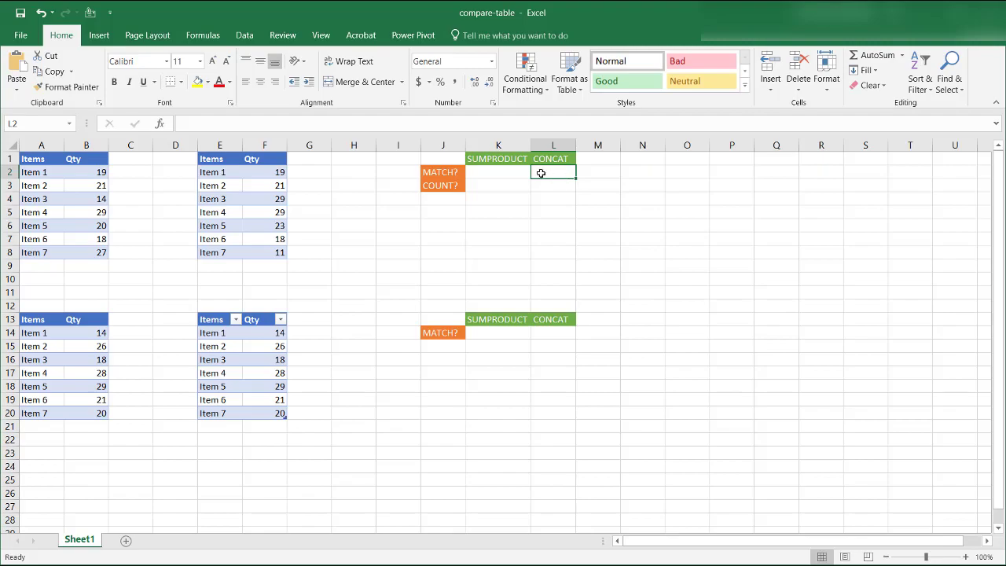
Build a SUMPRODUCT formula in K2 that compares the upper tables, A1:B8=E1:F8.
click(511, 172)
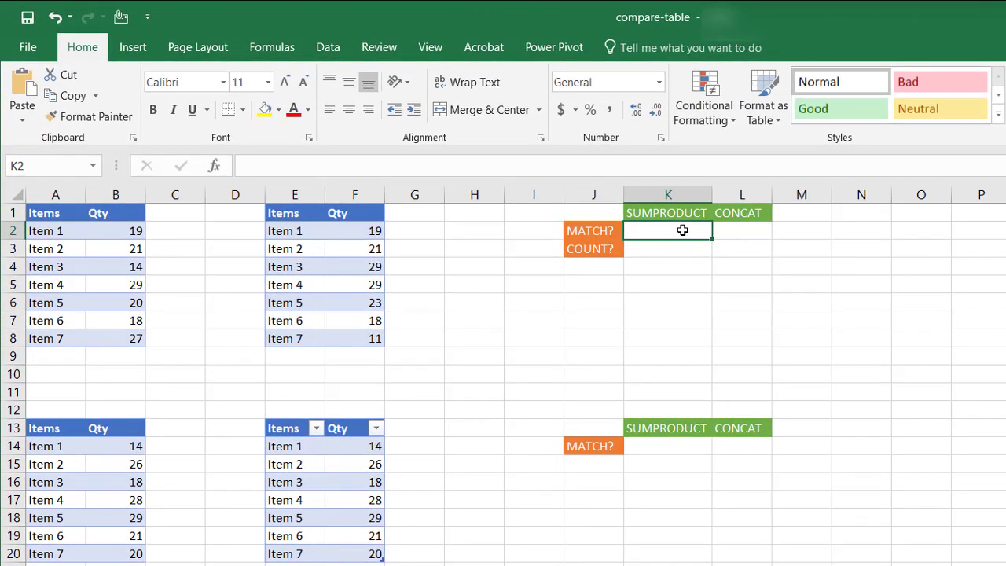
click(599, 229)
click(654, 230)
text(=sump)
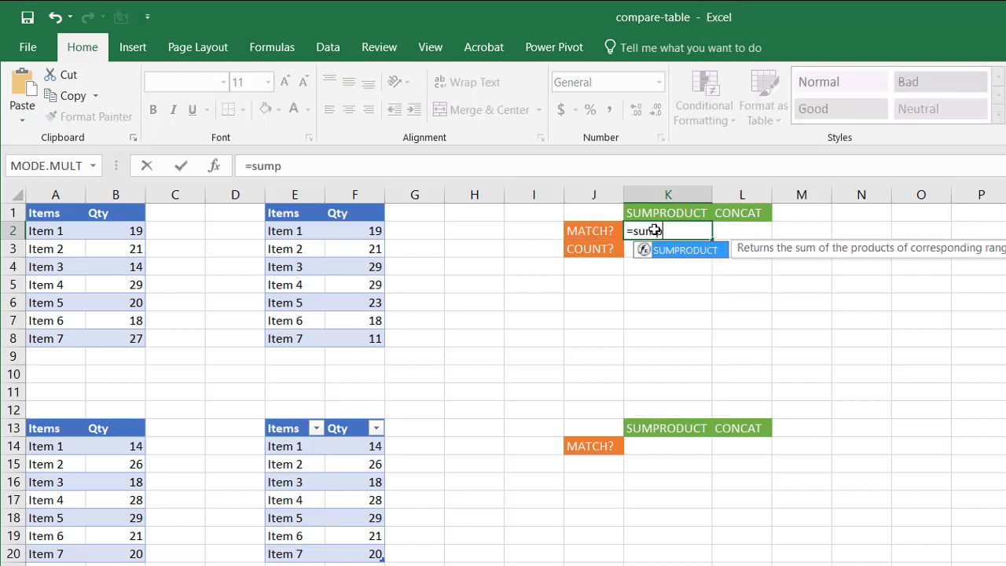
double_click(691, 255)
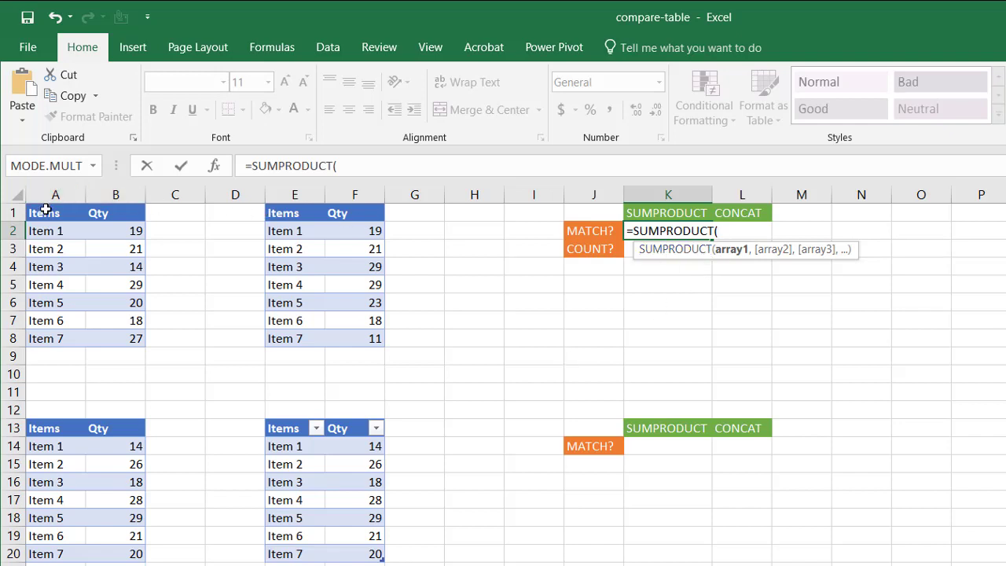
drag(55, 212, 143, 339)
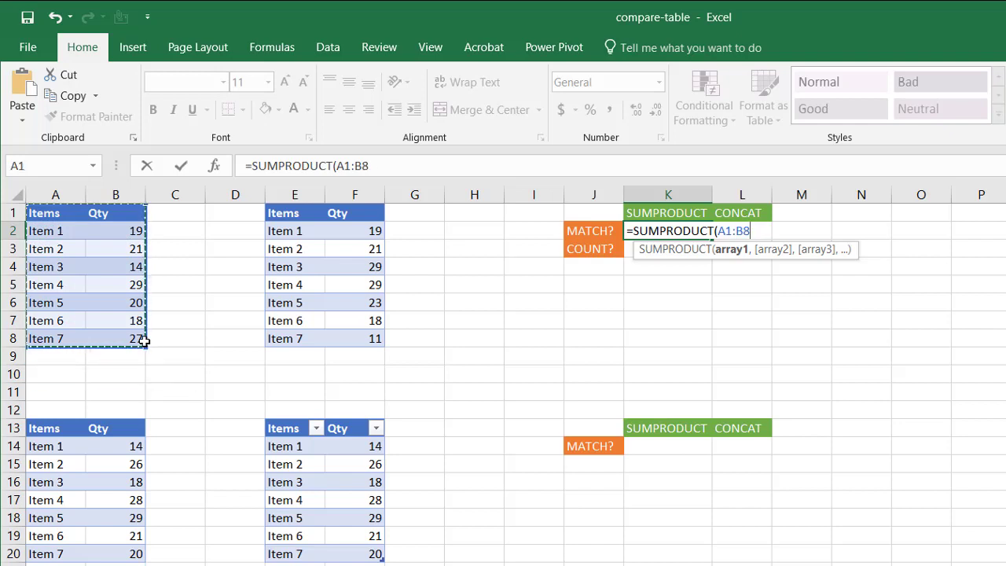
text(=)
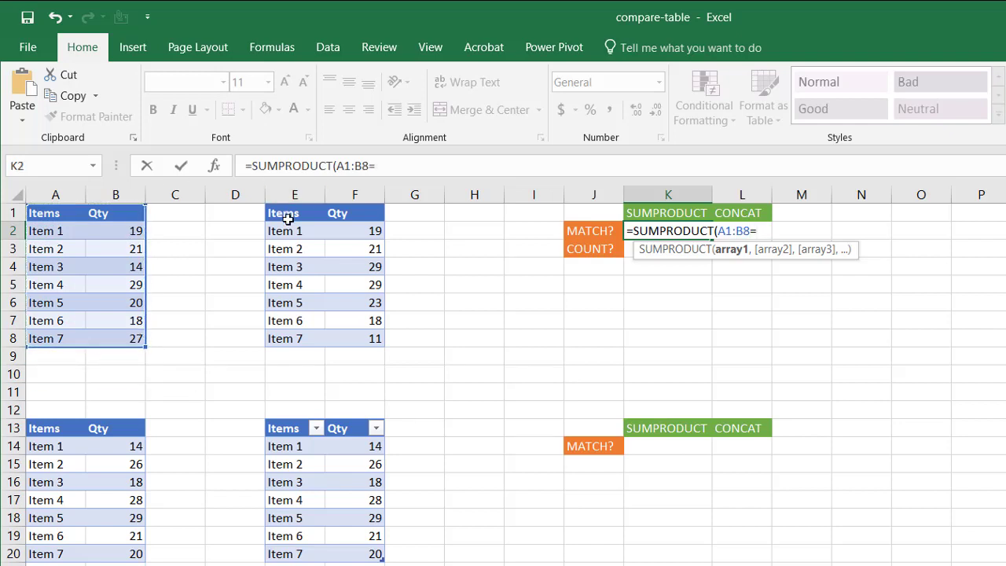
drag(288, 216, 373, 338)
click(424, 169)
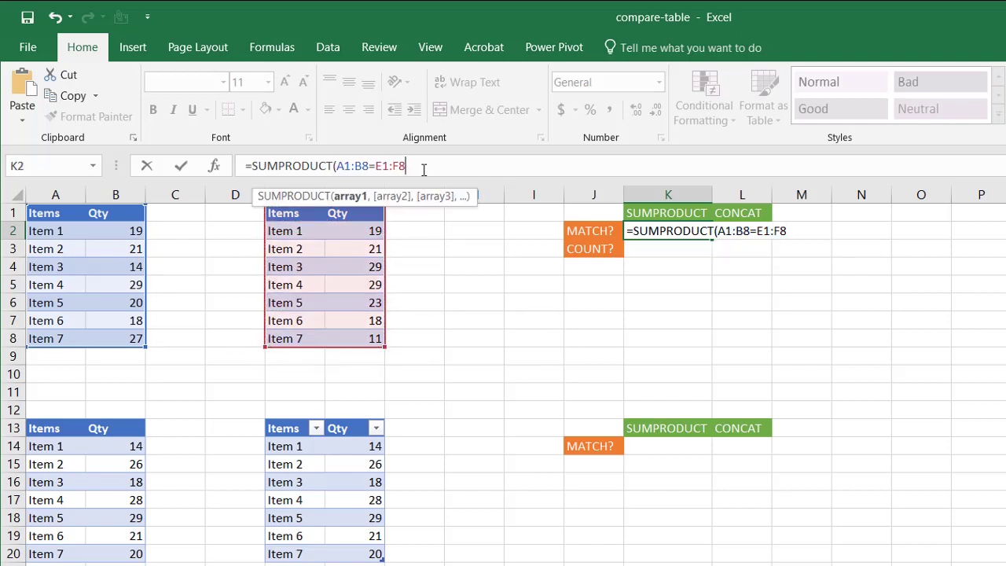
text())
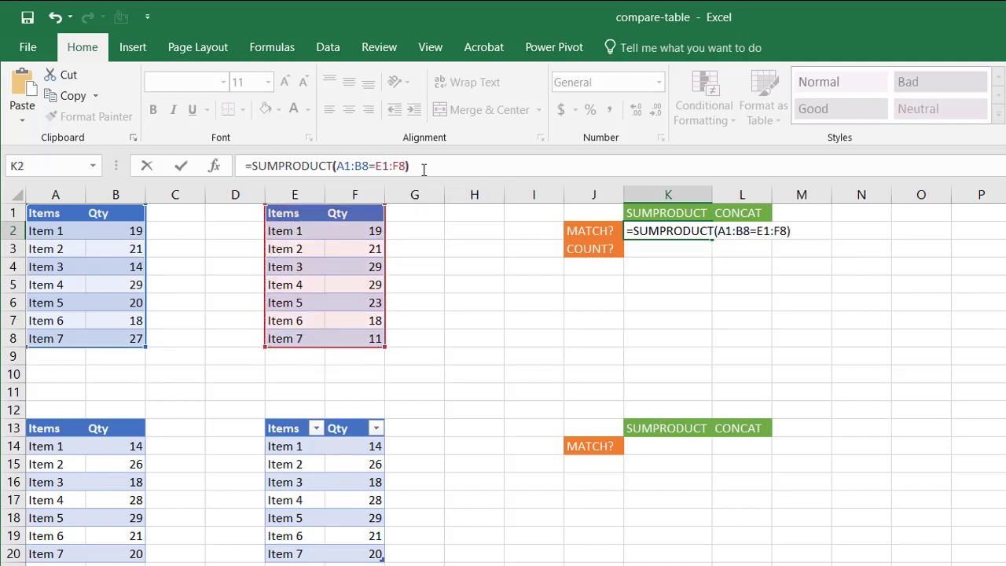
Complete the K2 match formula as =SUMPRODUCT((A1:B8=E1:F8)-1)=0.
click(338, 165)
text(()
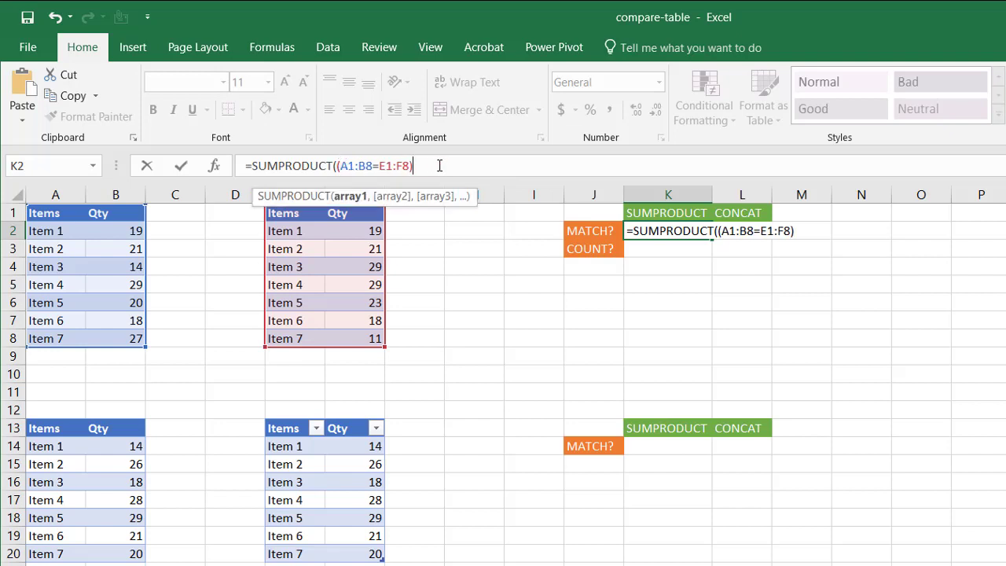
text(-1)=0)
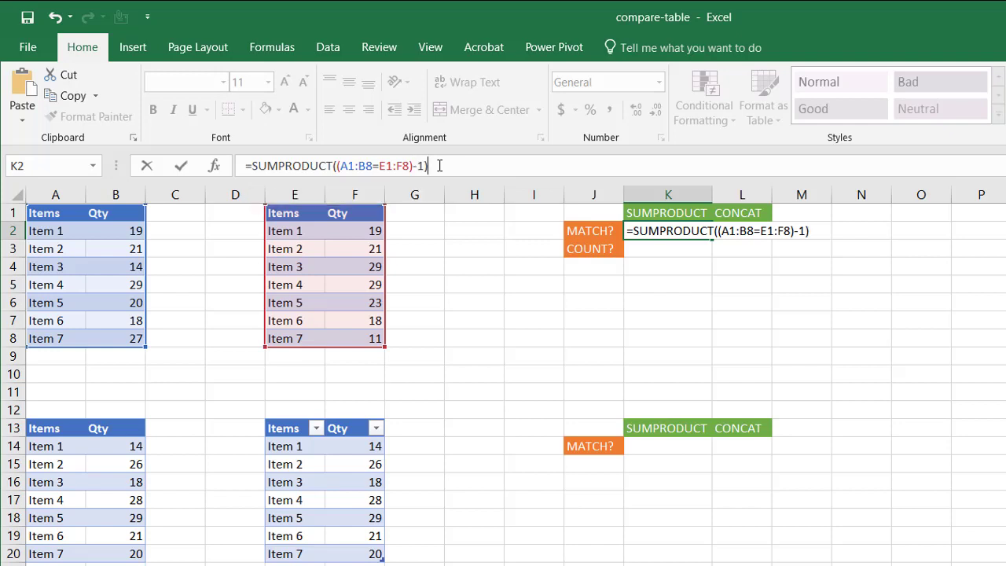
key(Return)
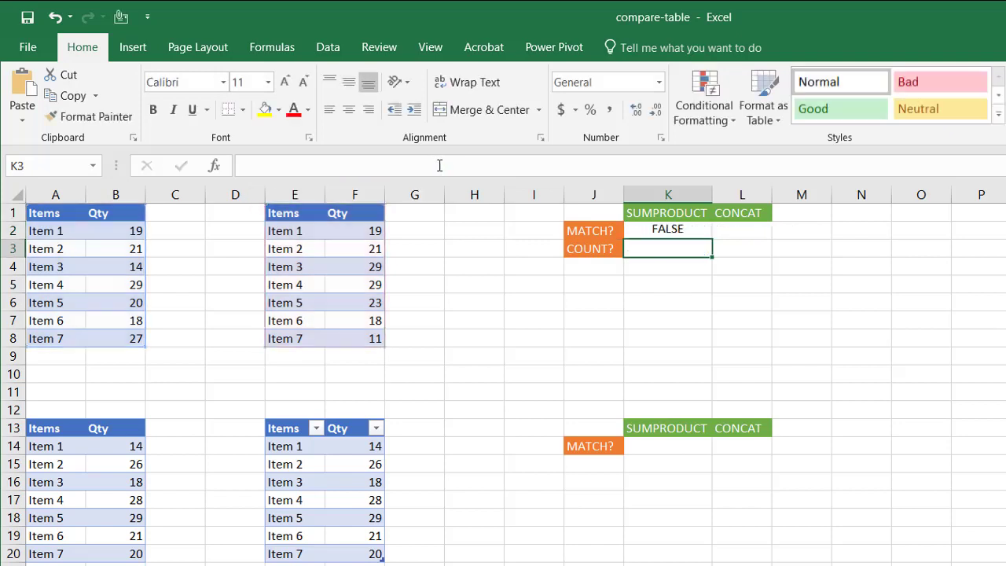
click(658, 232)
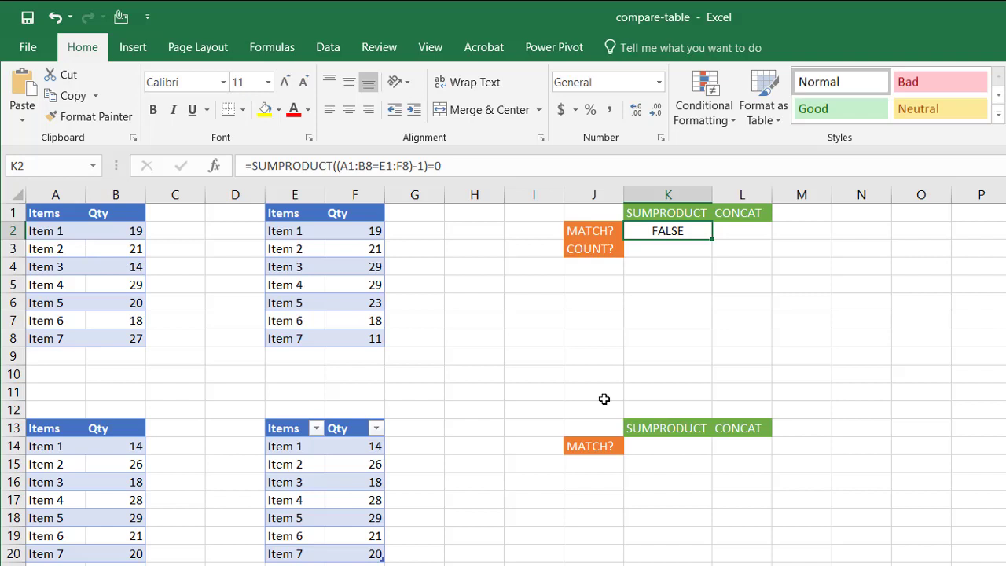
Enter =SUMPRODUCT((A13:B20=E13:F20)-1)=0 in K14 to test whether the lower two tables match.
click(661, 446)
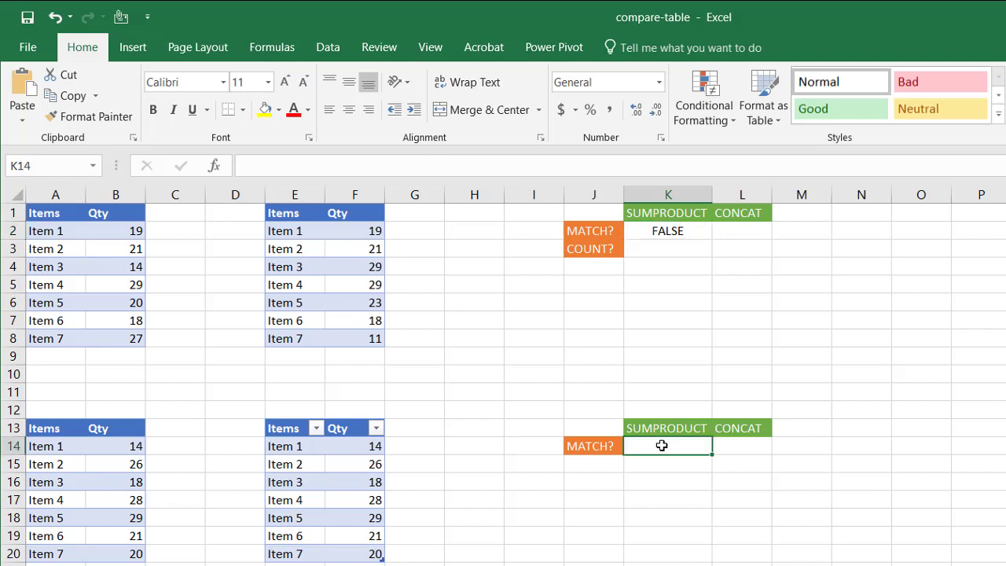
text(=sump)
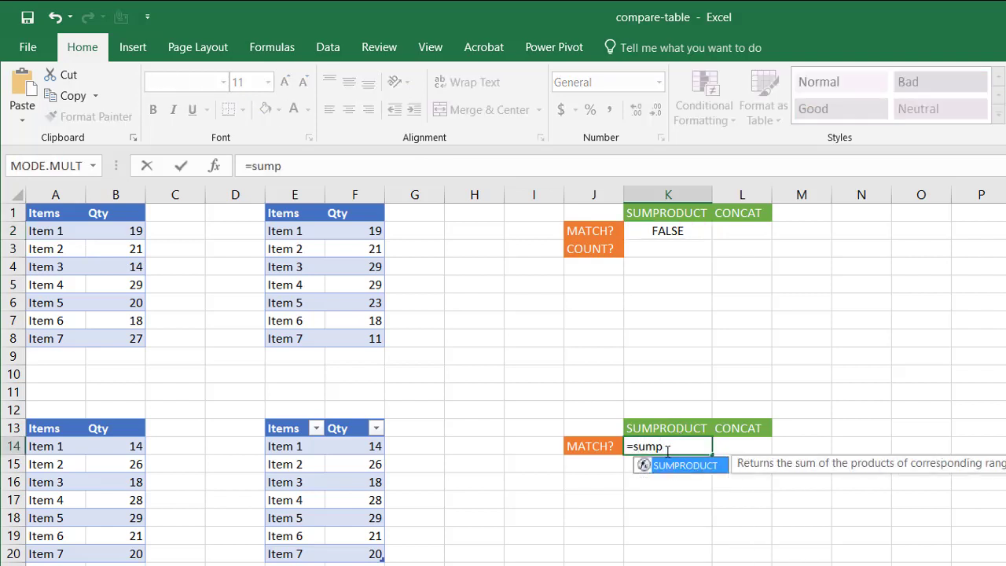
double_click(675, 464)
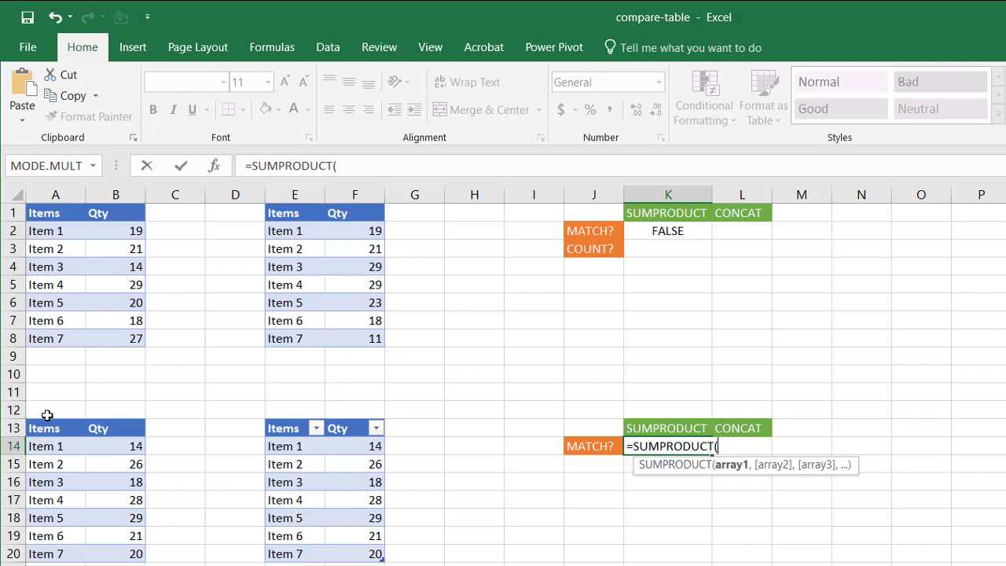
drag(47, 426, 98, 556)
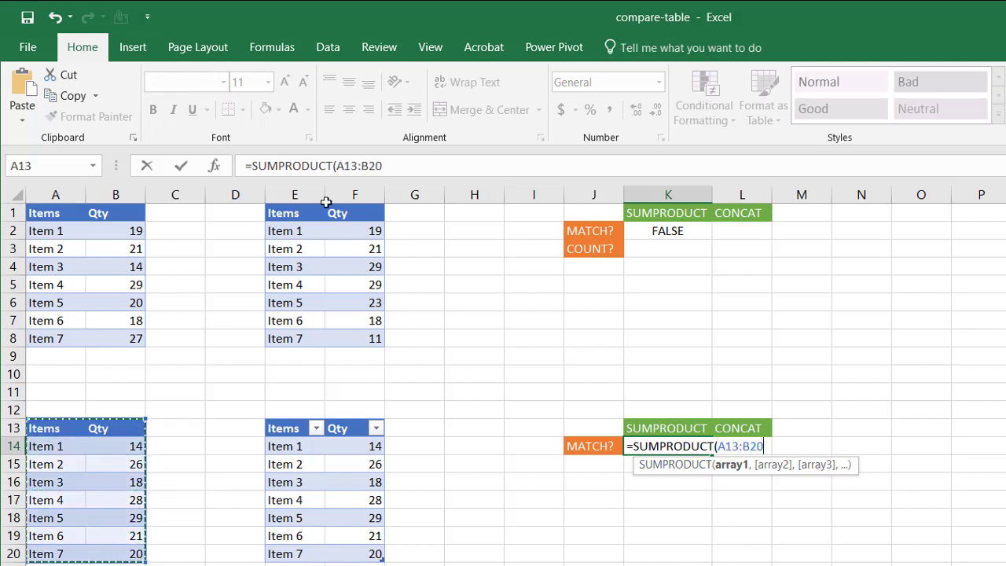
click(345, 168)
text(()
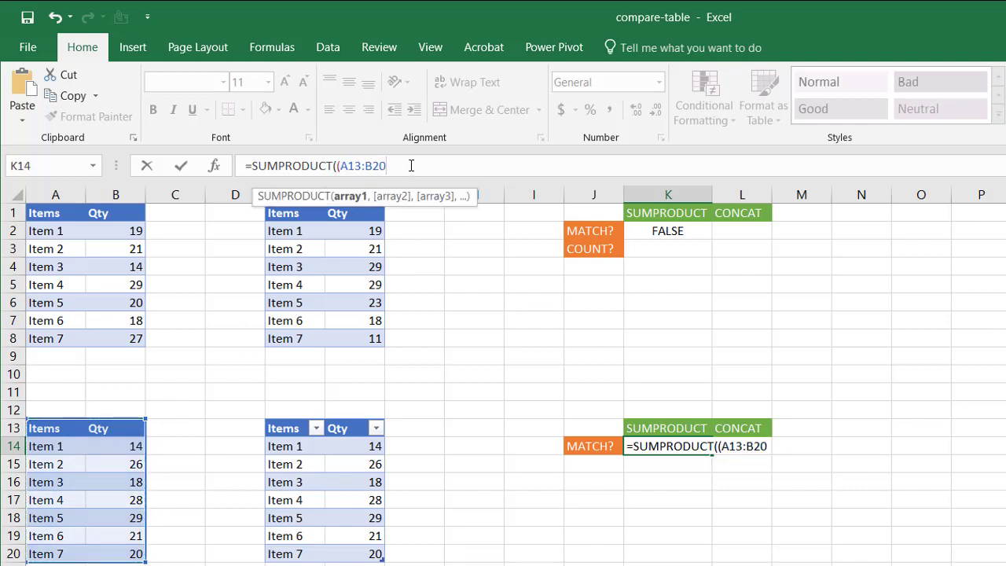
text(=)
drag(285, 429, 368, 555)
text())
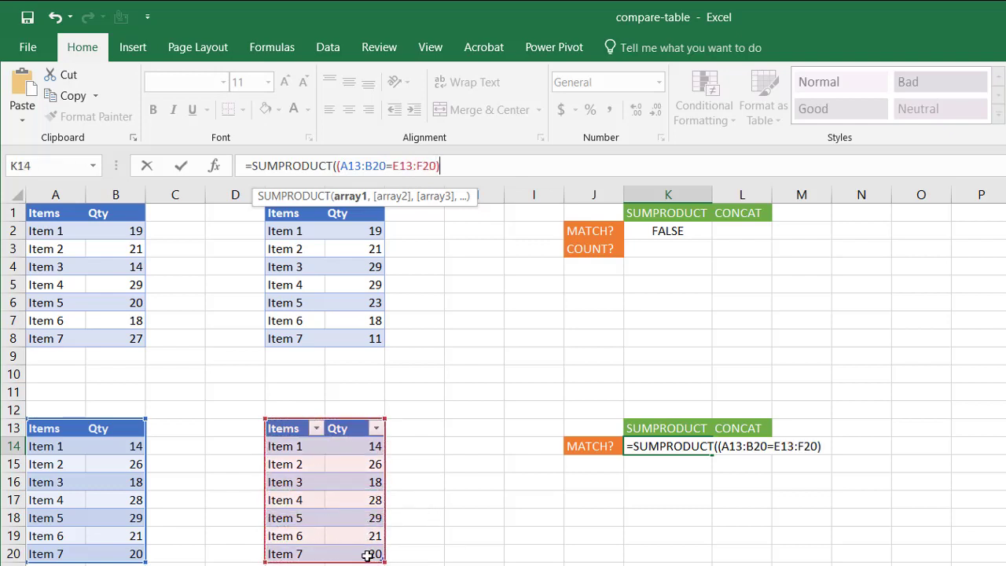
text(-1)=0)
key(Return)
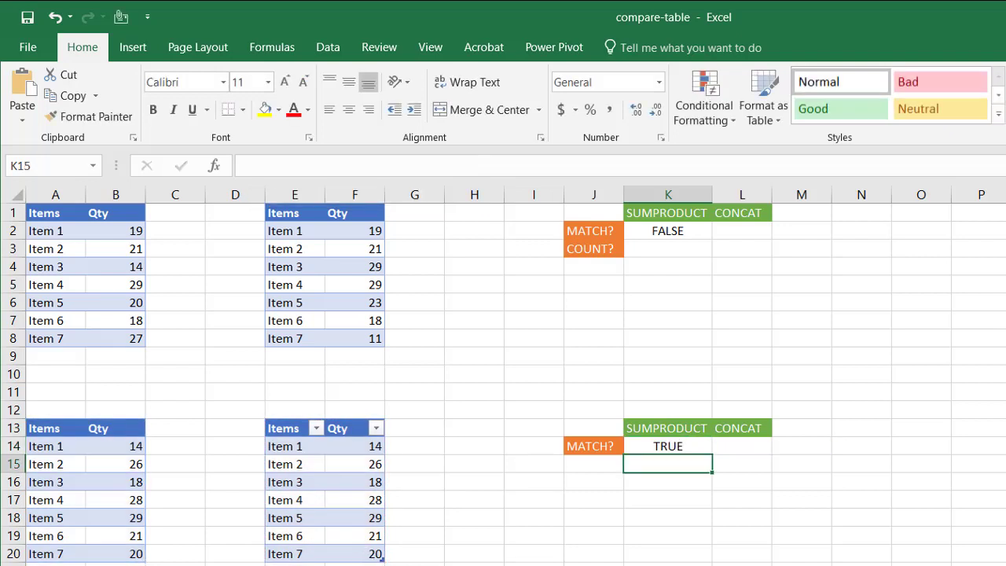
Check the SUMPRODUCT match results in K14 and K2 against the entries in the lower and upper tables.
click(660, 442)
click(114, 469)
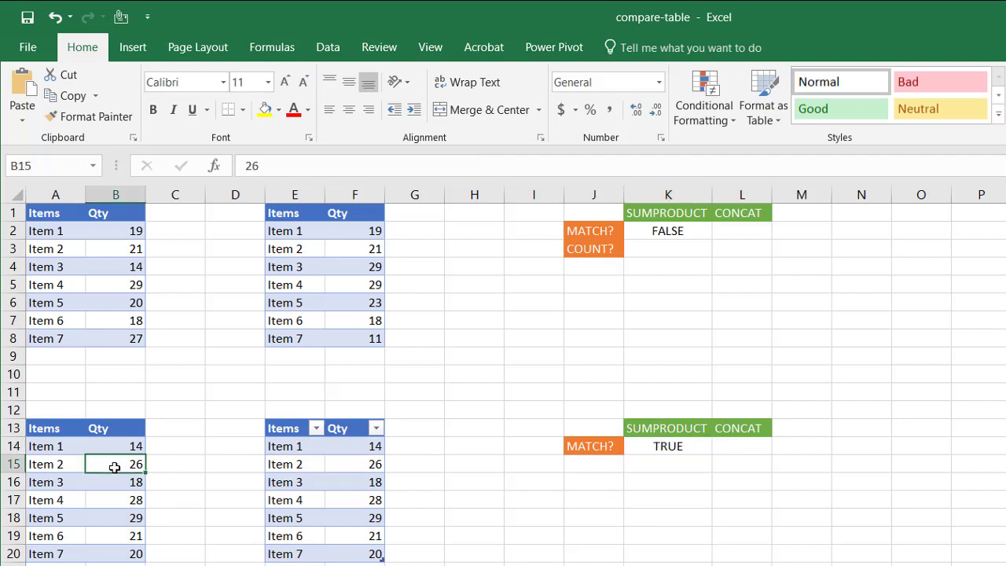
click(337, 500)
click(119, 295)
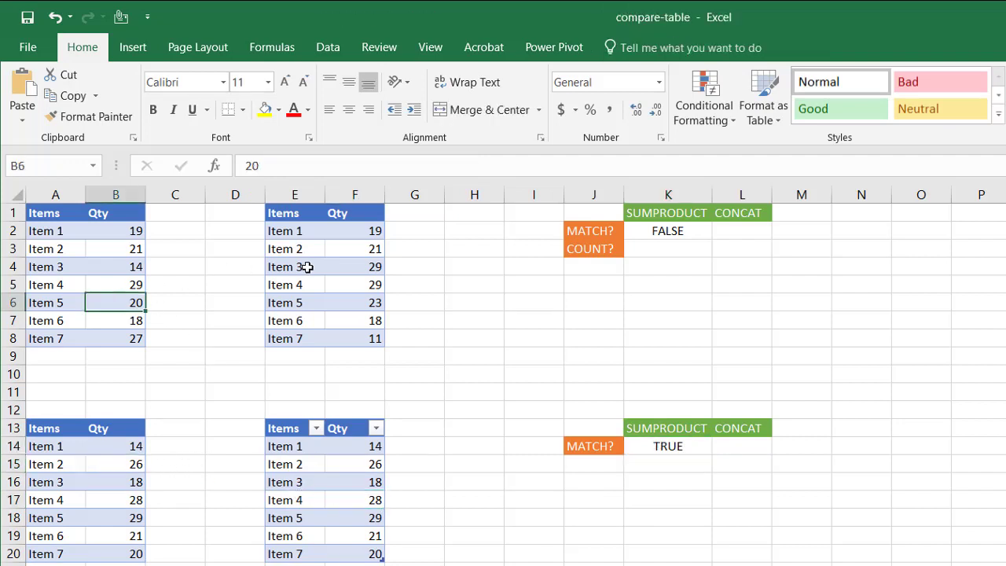
click(303, 266)
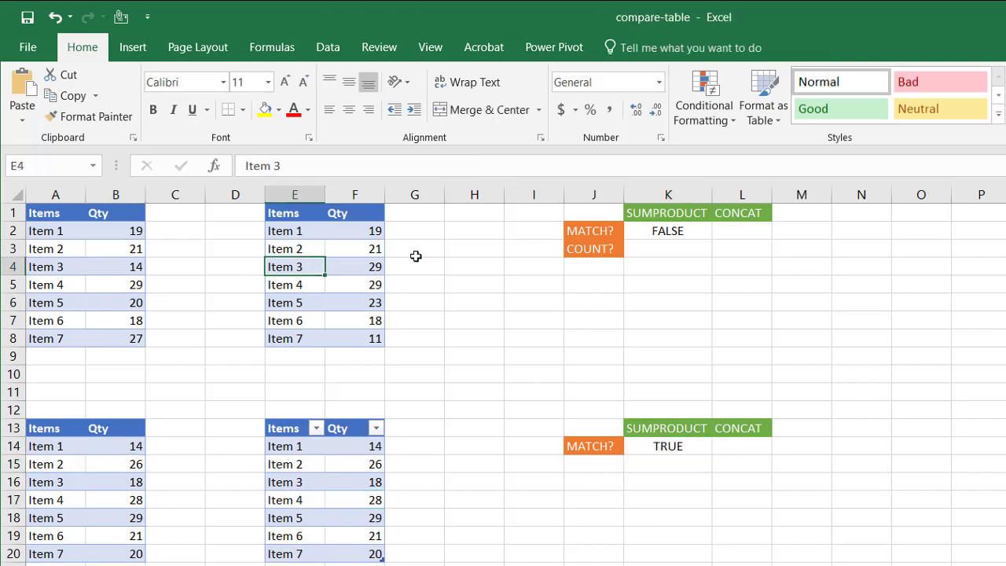
click(676, 232)
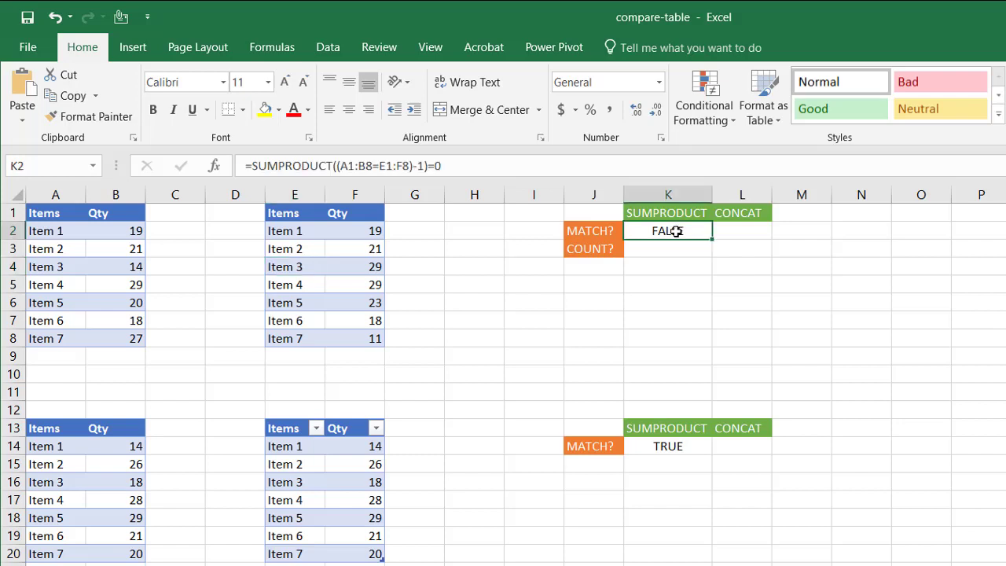
Evaluate the SUMPRODUCT formula in K2 stage by stage through to its final result, and check the formula in K14.
click(263, 50)
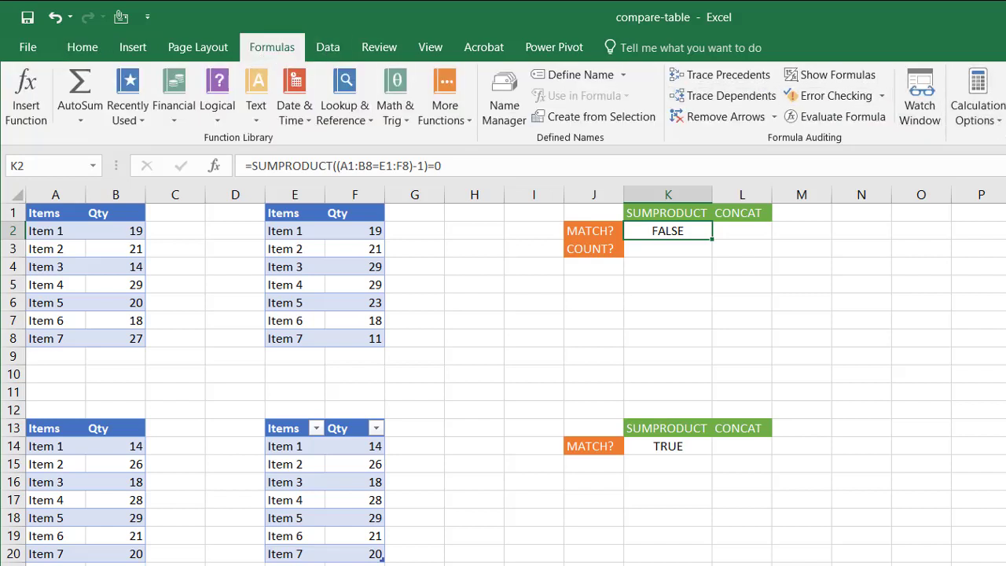
click(847, 116)
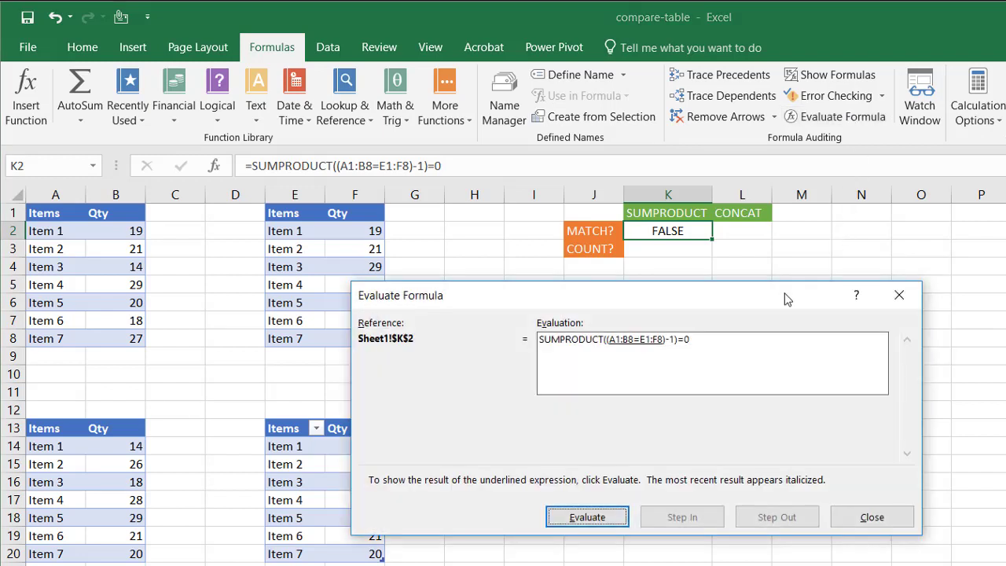
drag(786, 299, 809, 356)
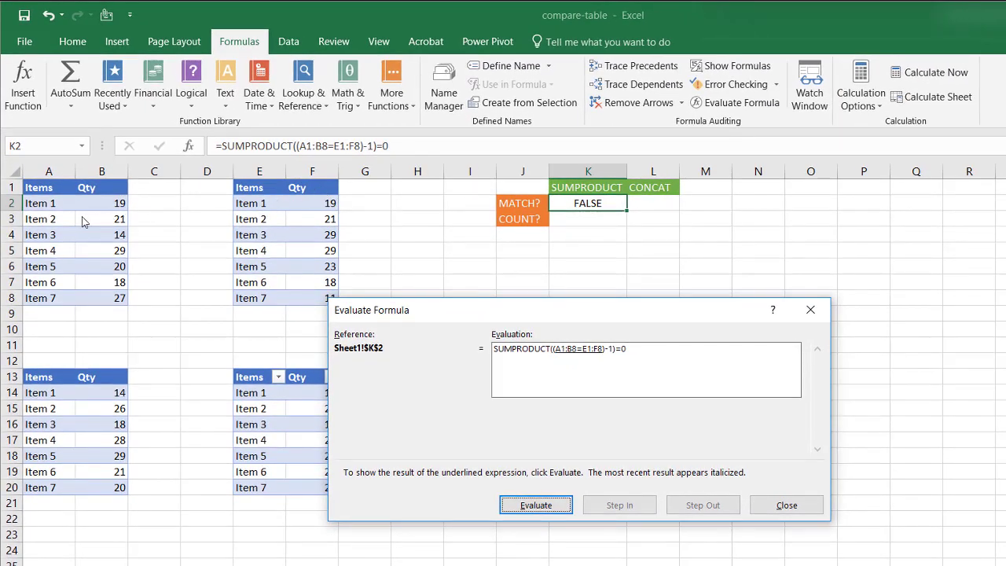
click(566, 507)
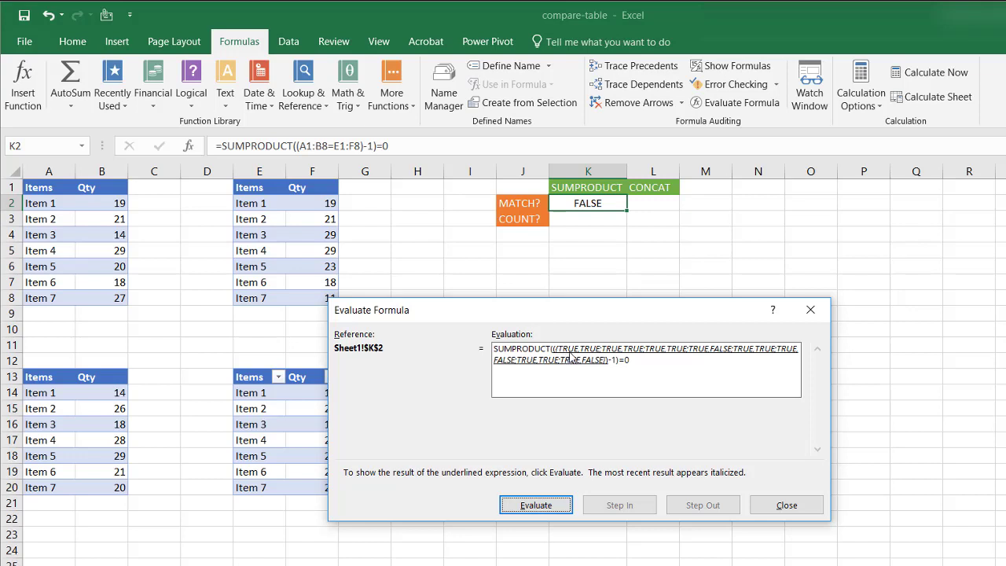
key(Return)
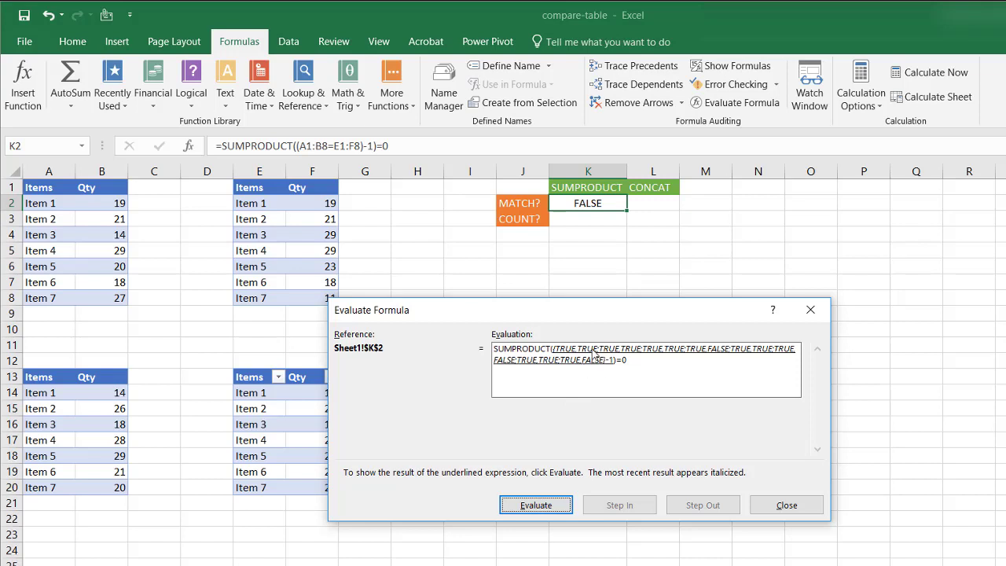
click(537, 507)
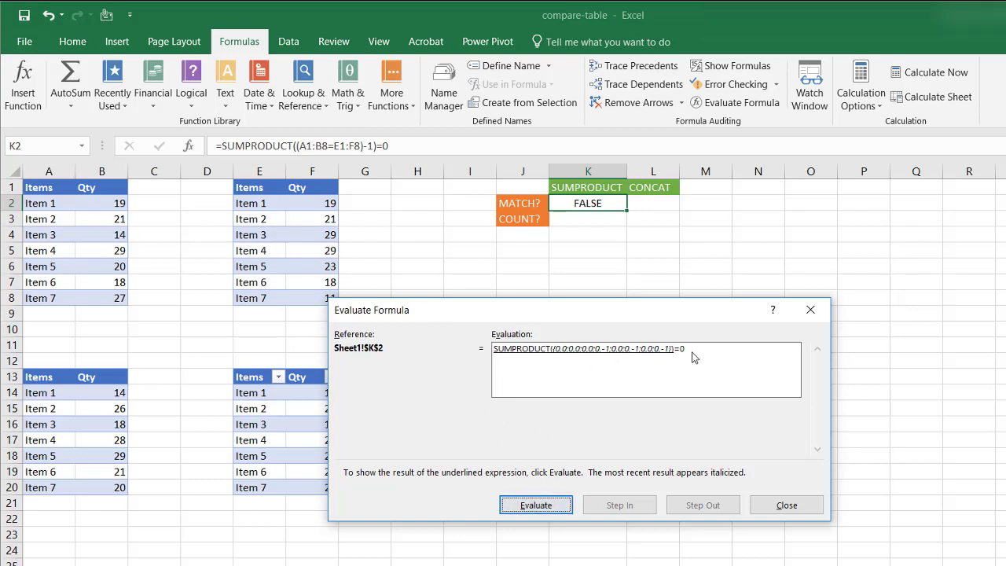
click(537, 505)
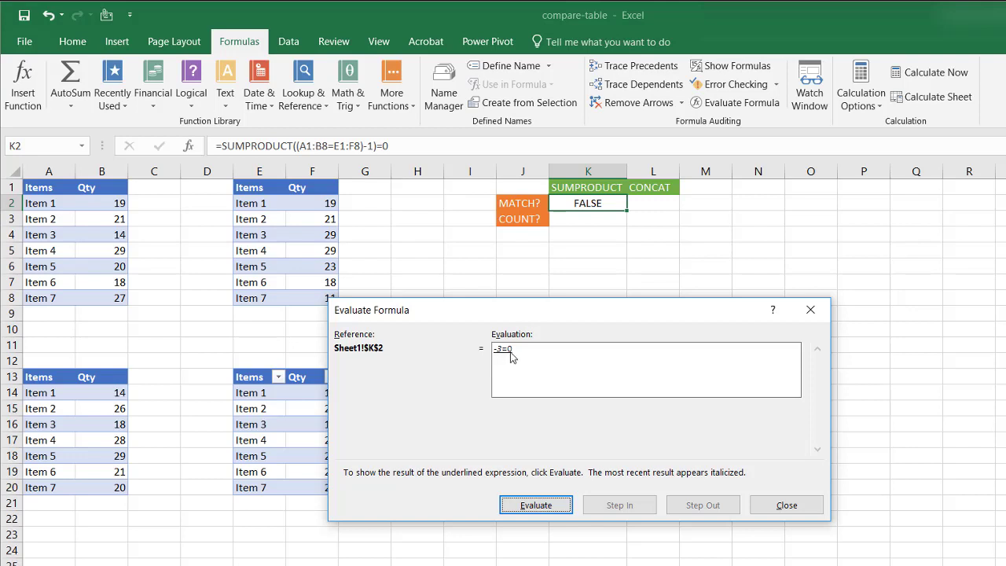
click(553, 509)
click(787, 505)
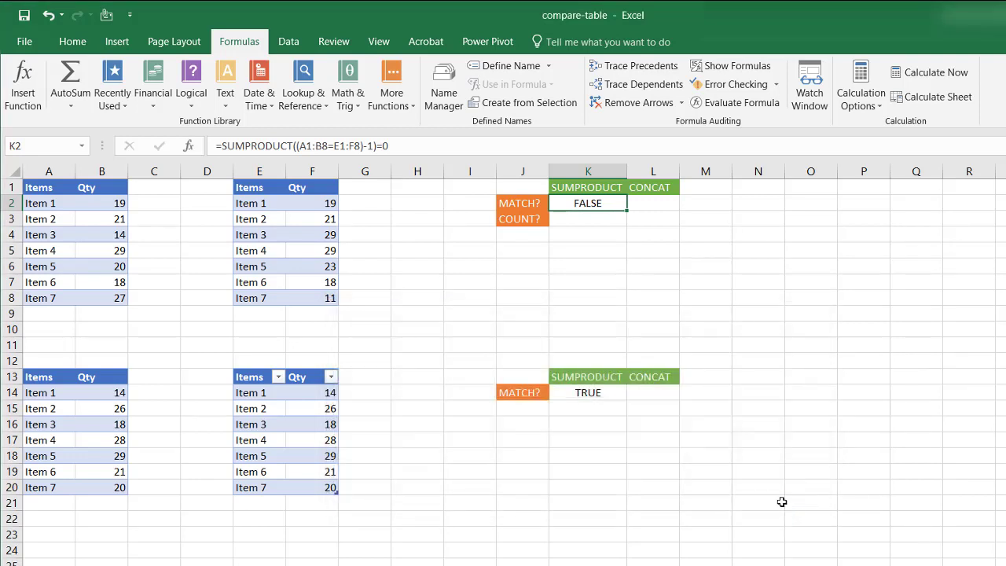
click(579, 393)
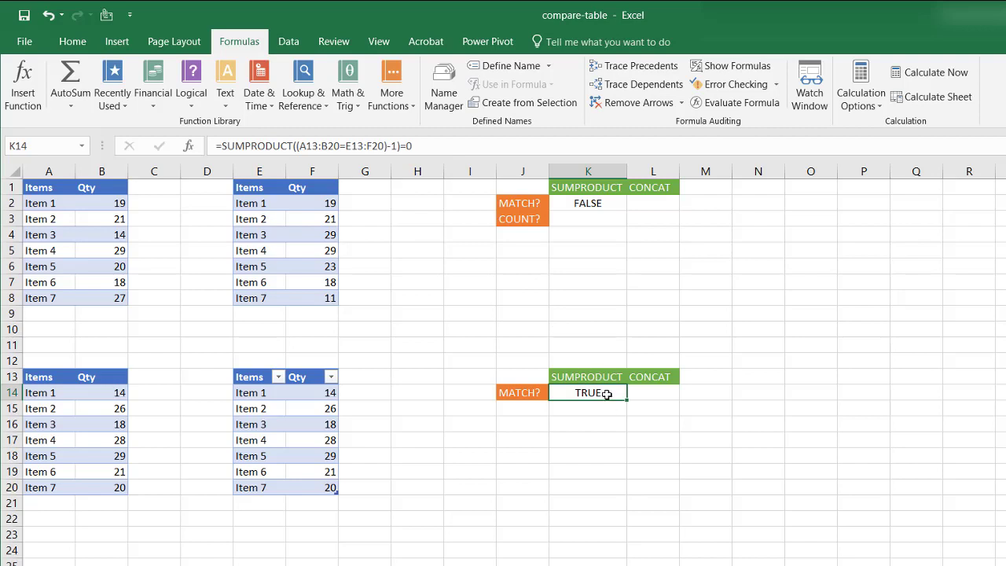
Enter =CONCAT(A1:B8)=CONCAT(E1:F8) in L2 to test whether the upper two tables match.
click(658, 203)
text(=con)
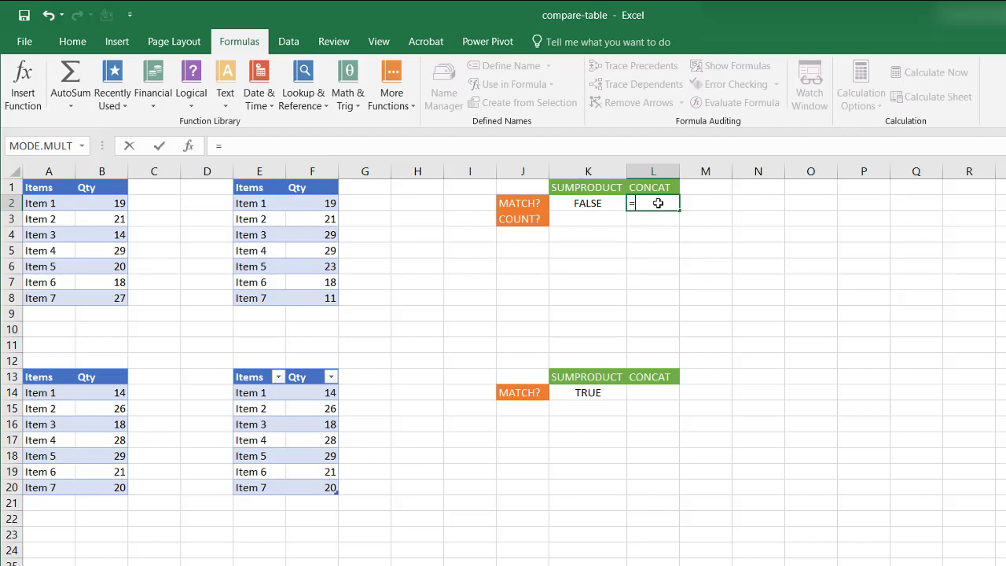
double_click(676, 227)
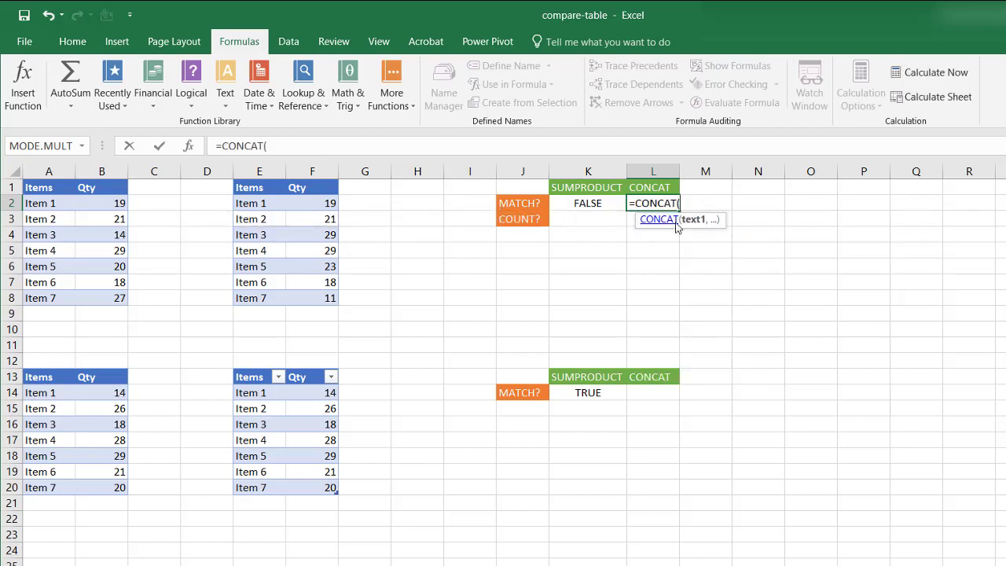
drag(43, 190, 100, 301)
text())
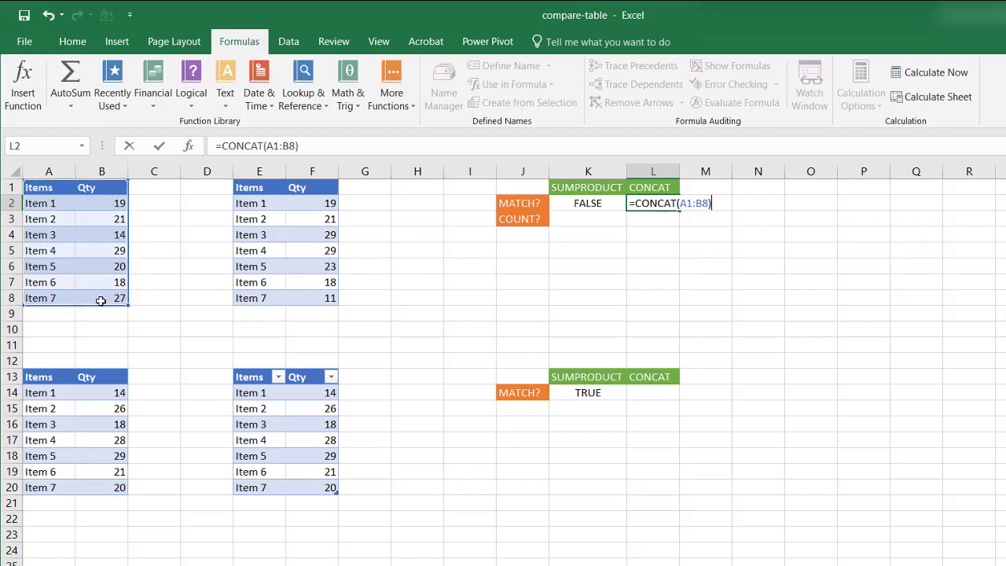
text(=conc)
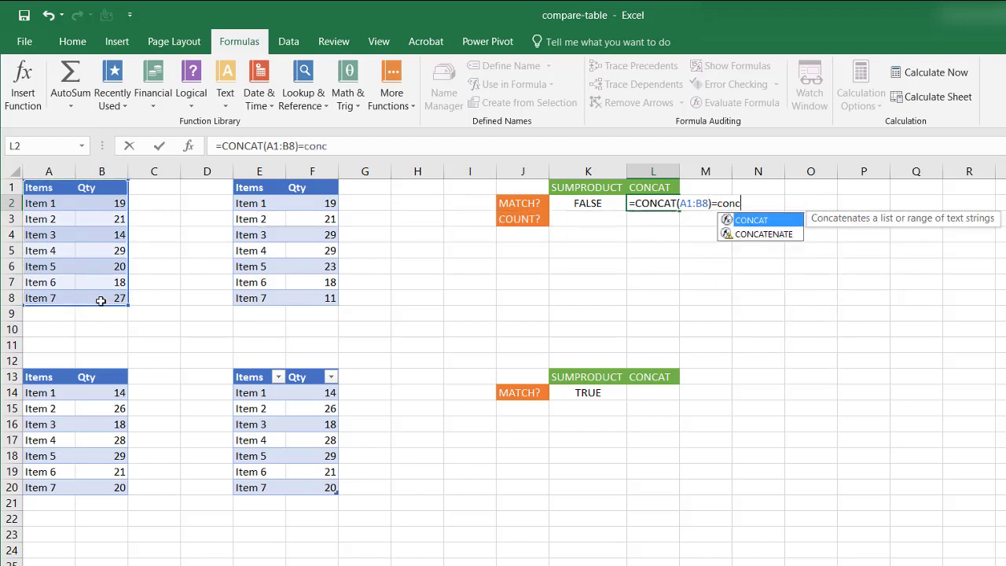
key(Tab)
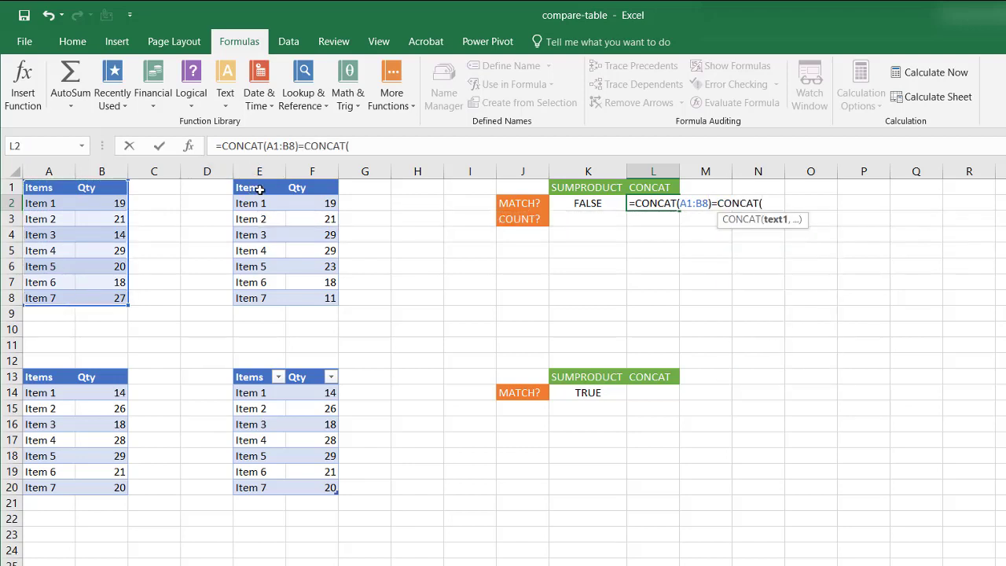
drag(254, 189, 329, 293)
text())
key(Return)
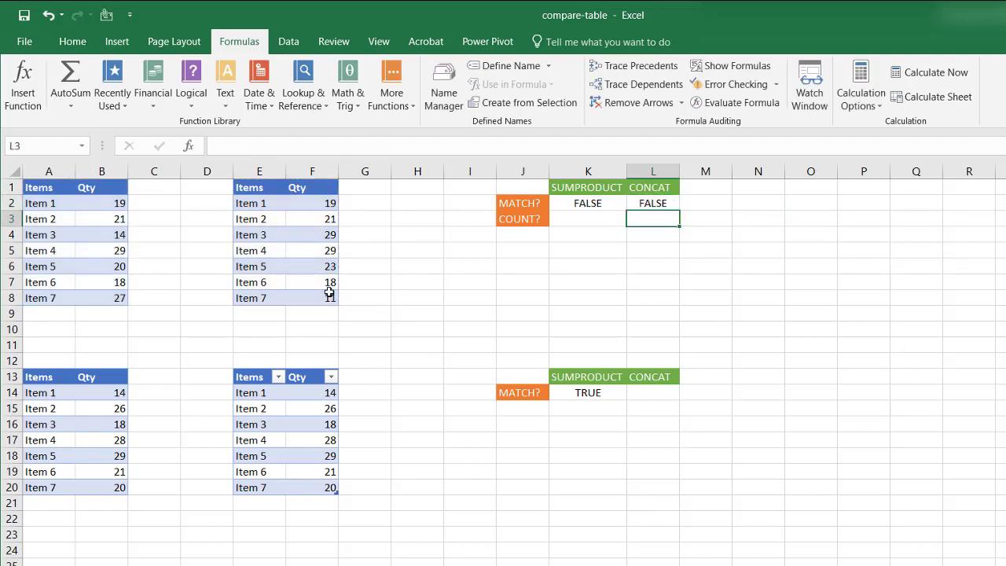
Evaluate the CONCAT formula in L2 stage by stage to examine the two joined text strings it compares.
click(649, 201)
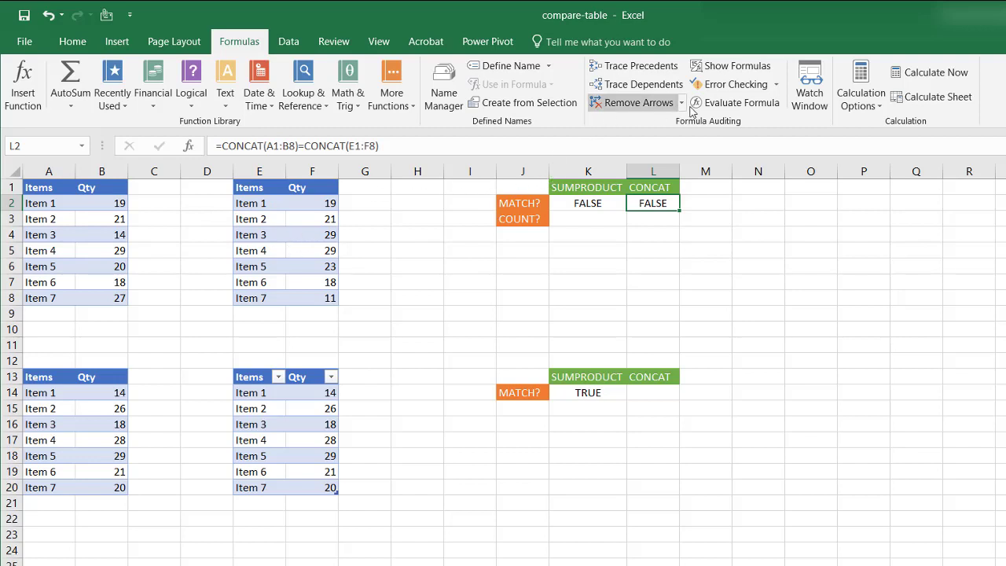
click(735, 103)
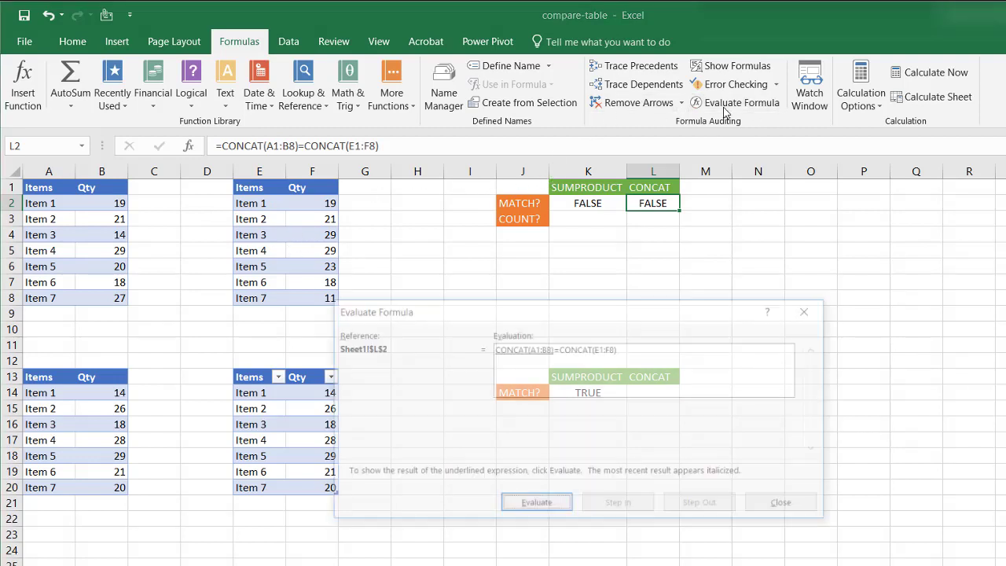
click(539, 497)
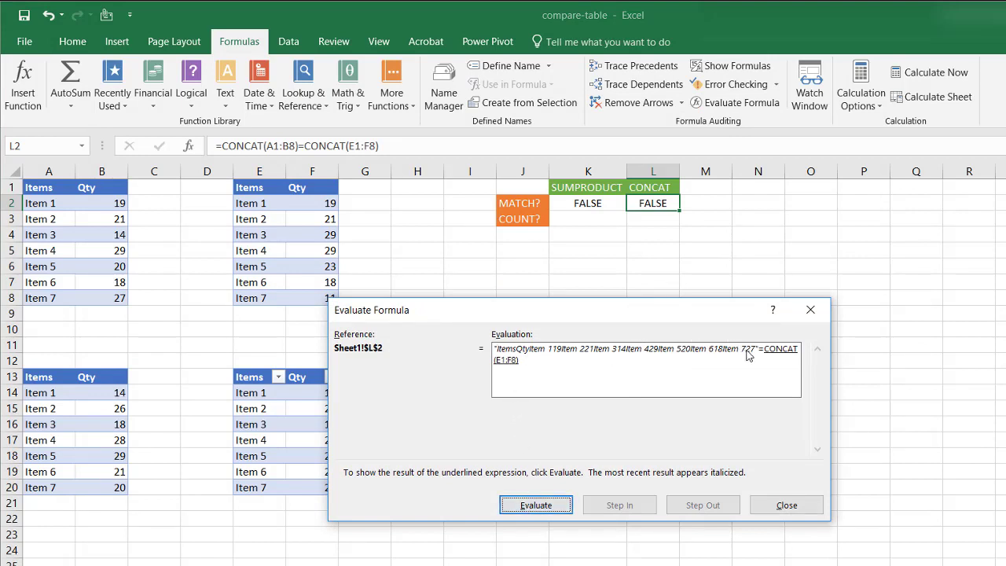
click(548, 500)
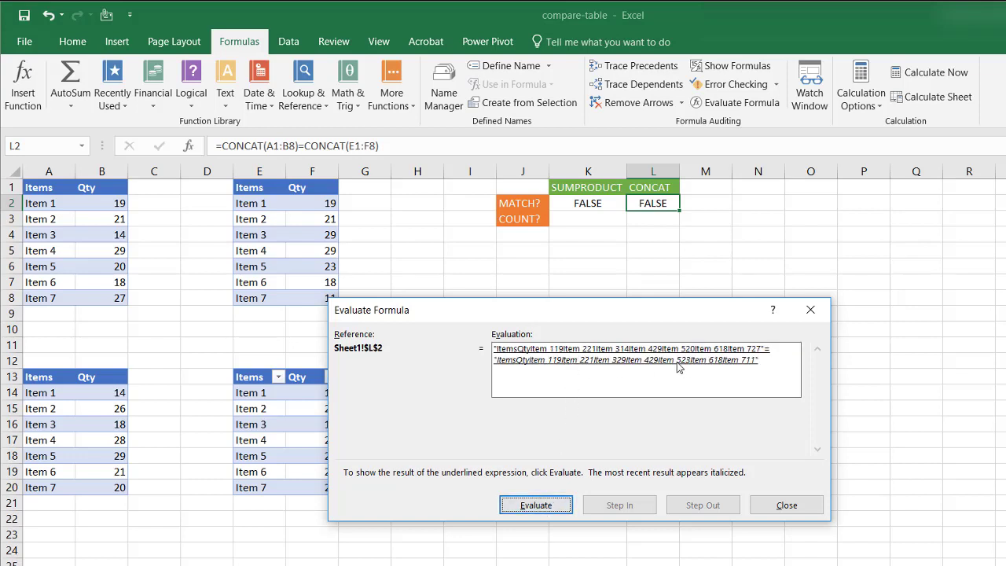
click(533, 506)
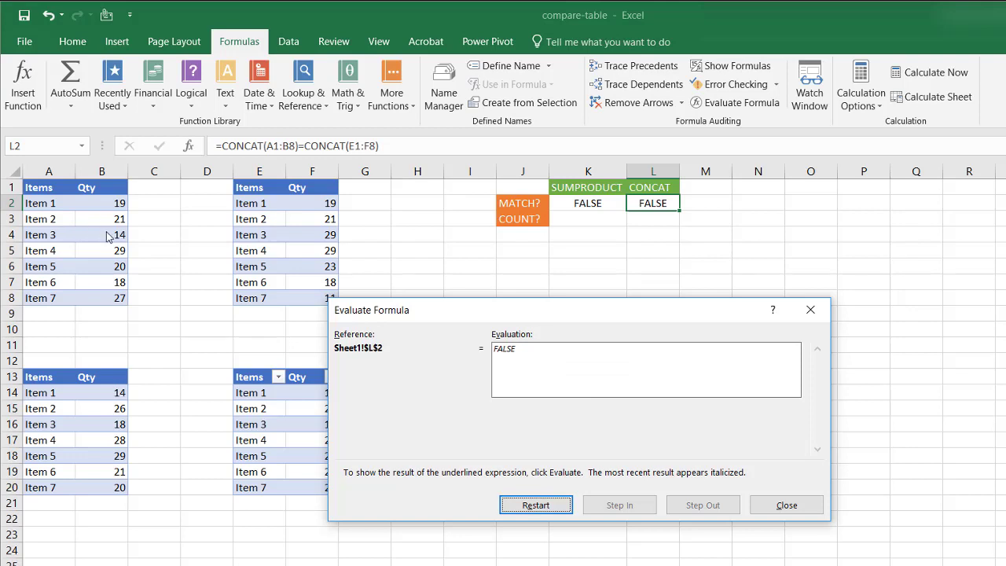
click(786, 506)
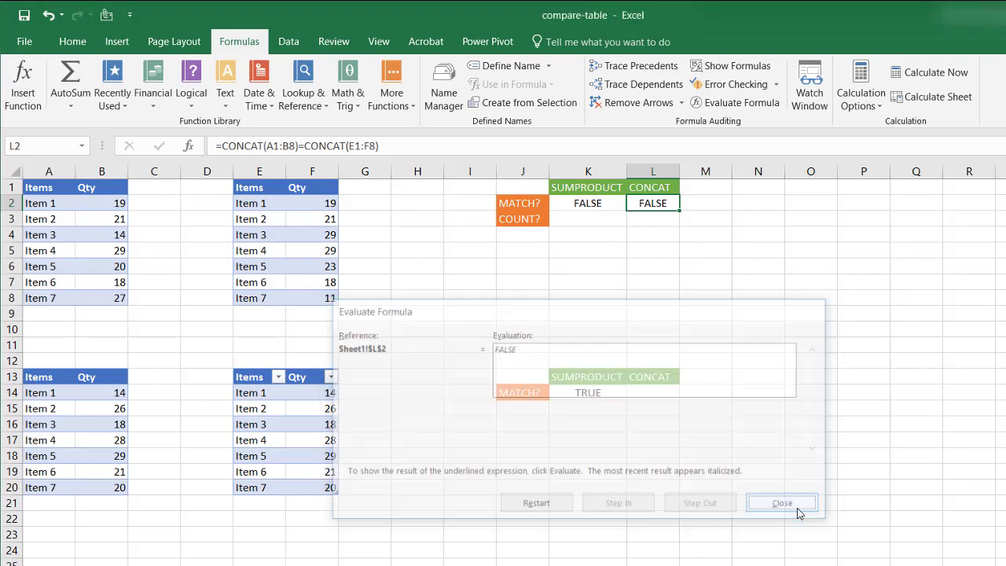
Enter =CONCAT(A13:B20)=CONCAT(E13:F20) in L14 to test whether the lower two tables match.
click(658, 394)
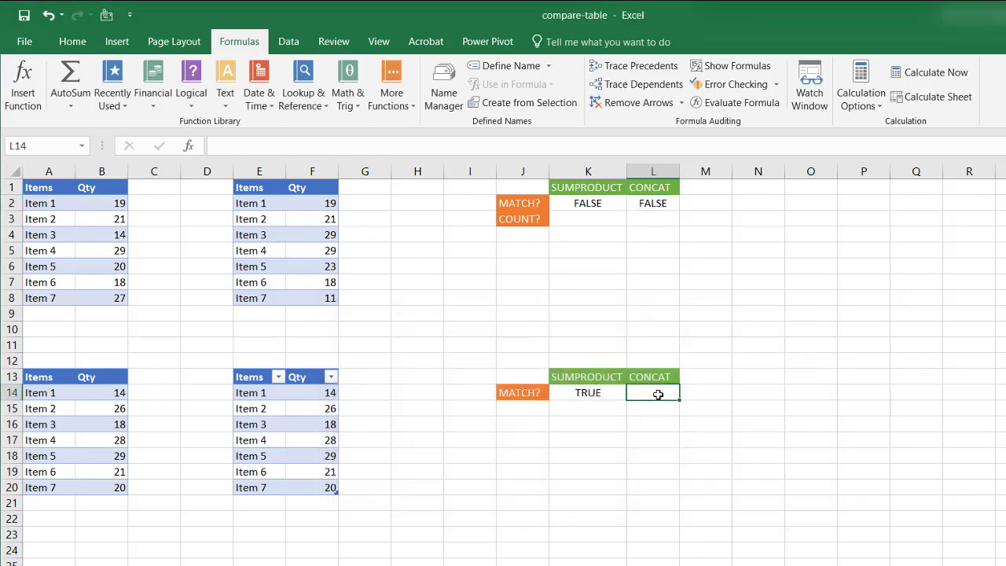
text(=conc)
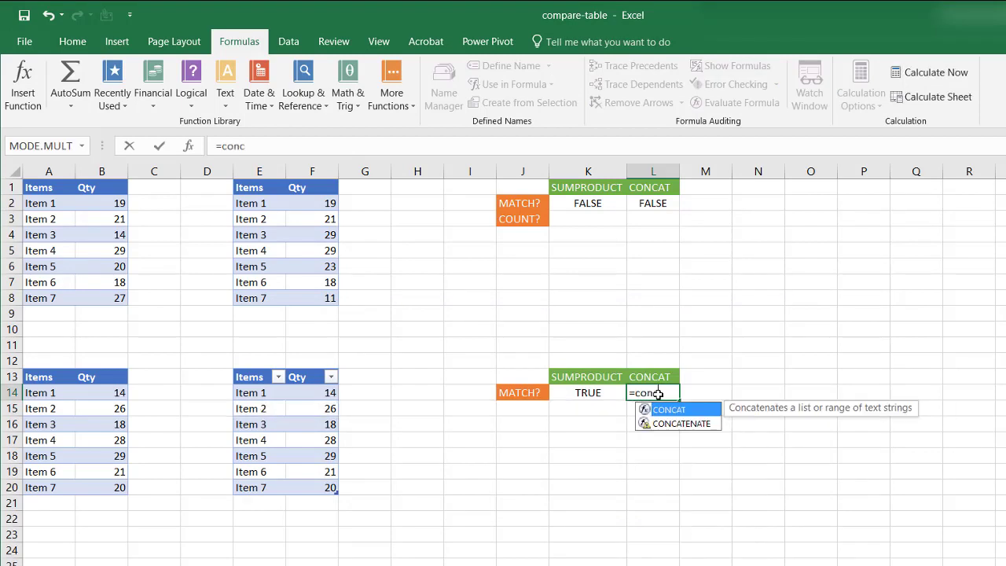
key(Tab)
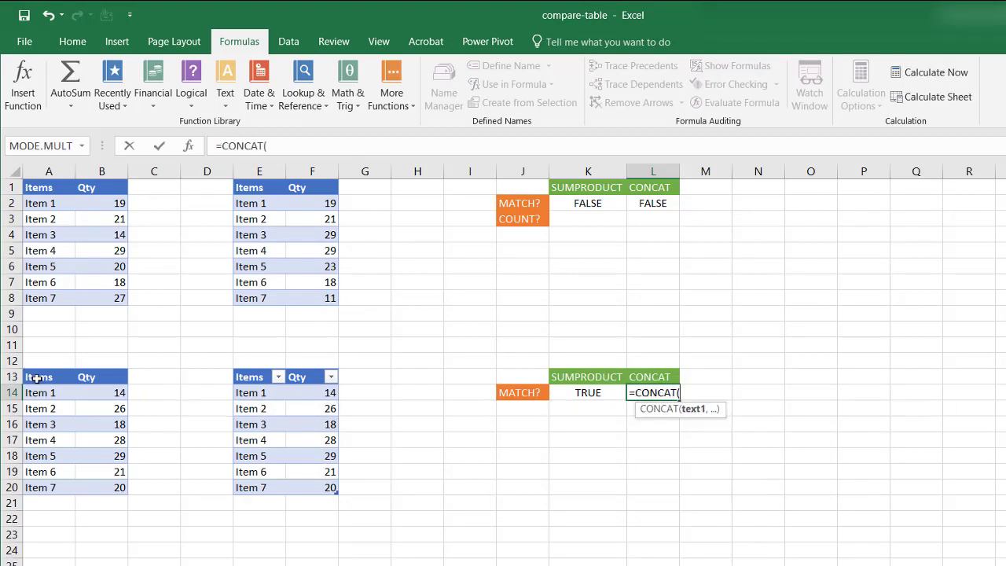
drag(36, 378, 100, 487)
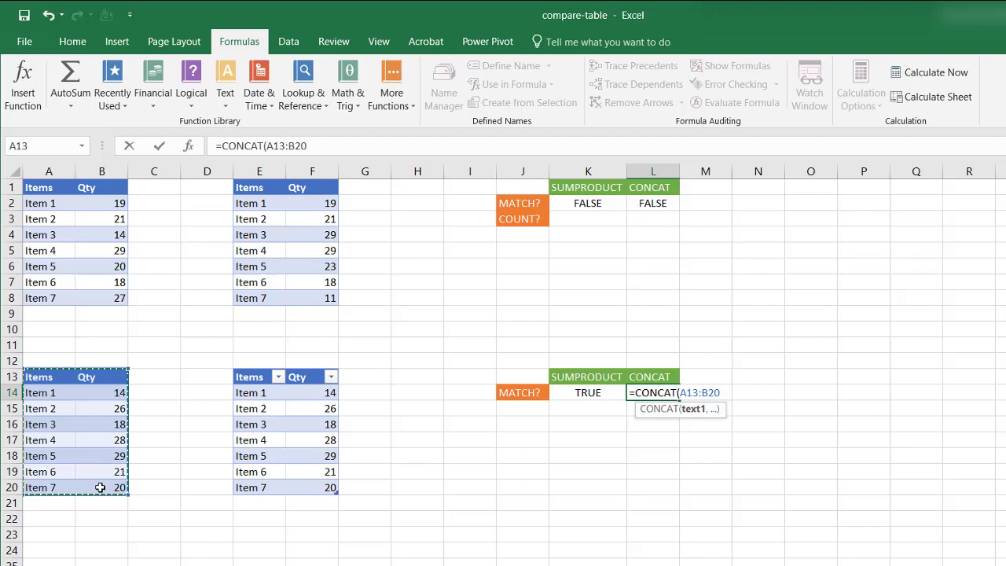
text()=)
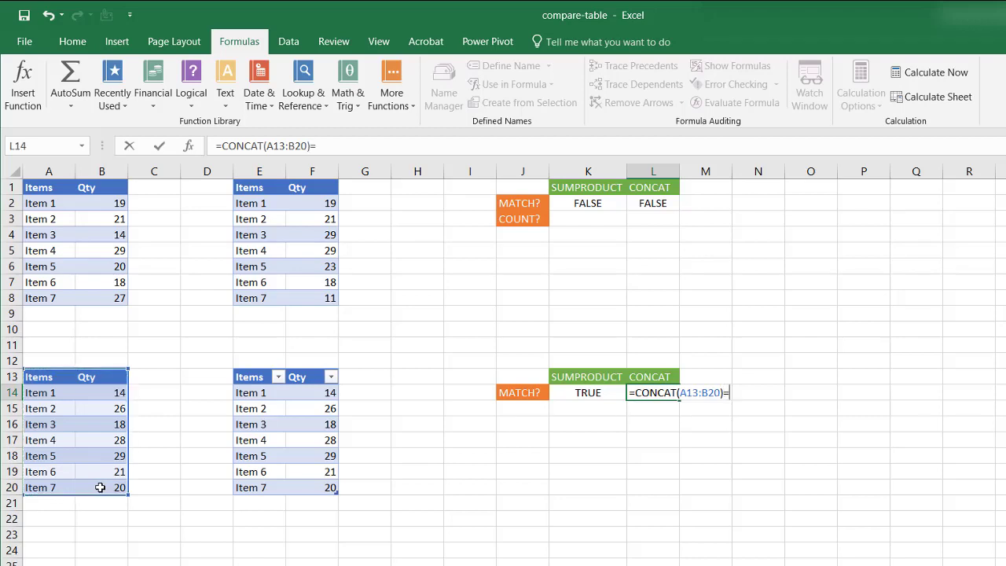
text(conc)
key(Tab)
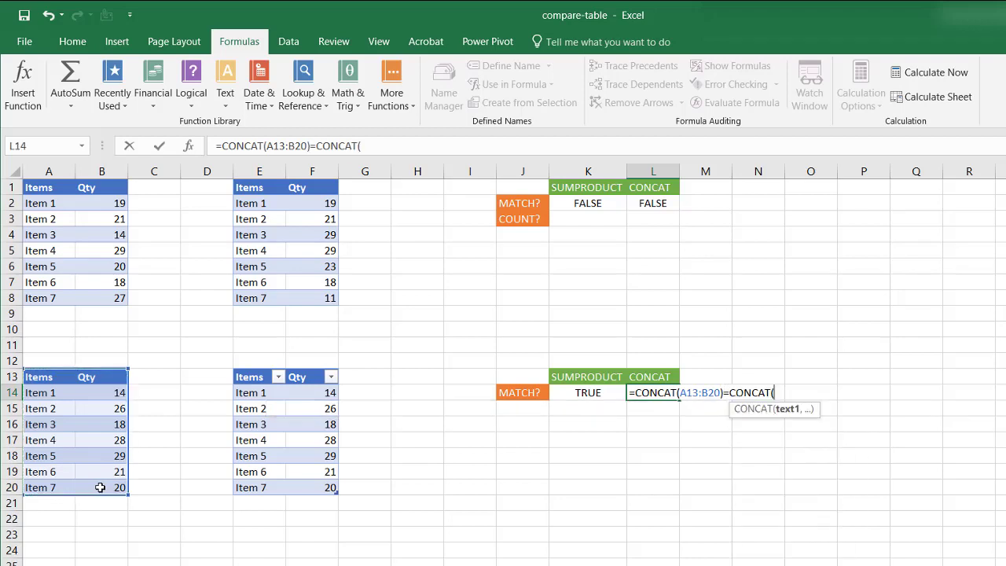
drag(249, 379, 310, 487)
text())
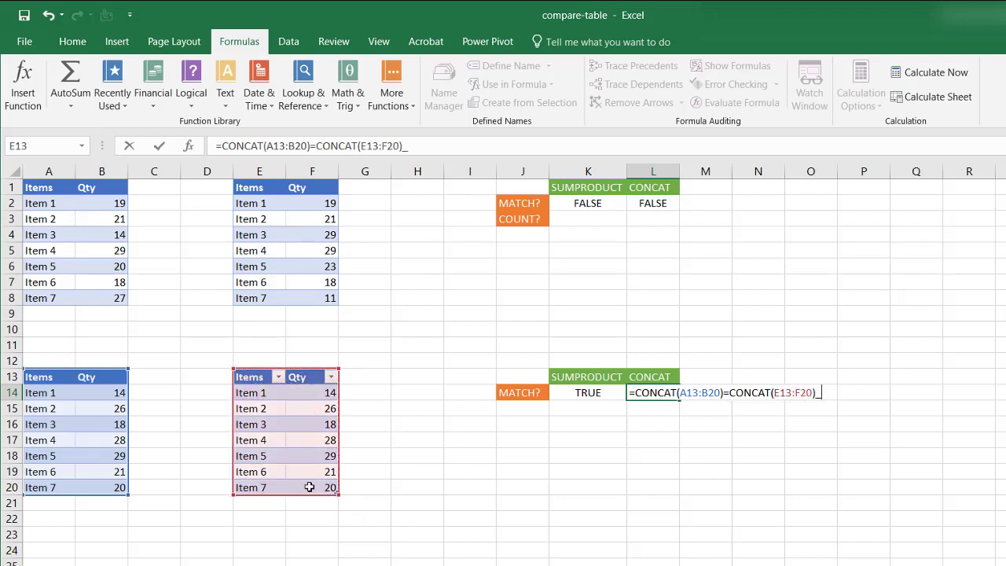
key(Return)
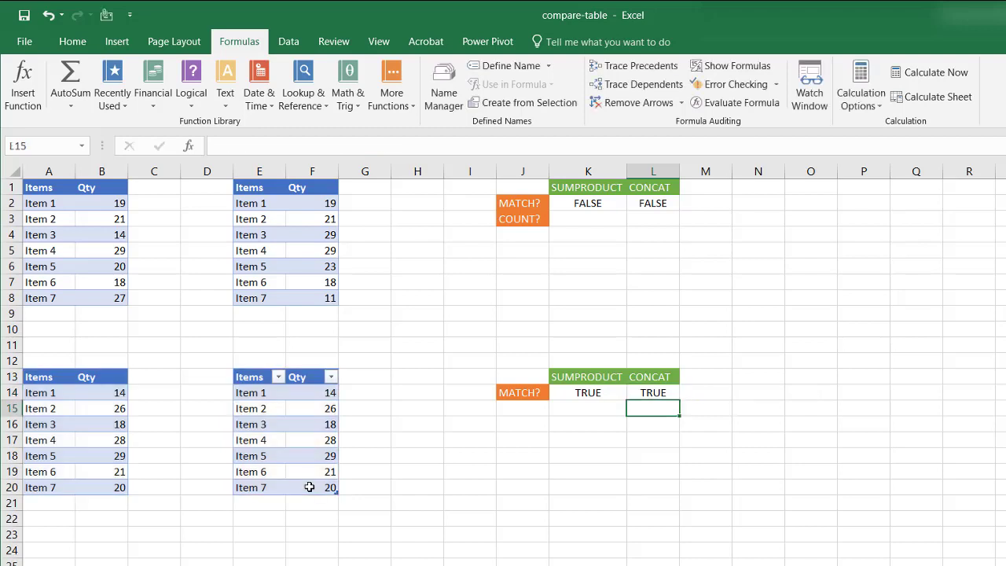
click(653, 395)
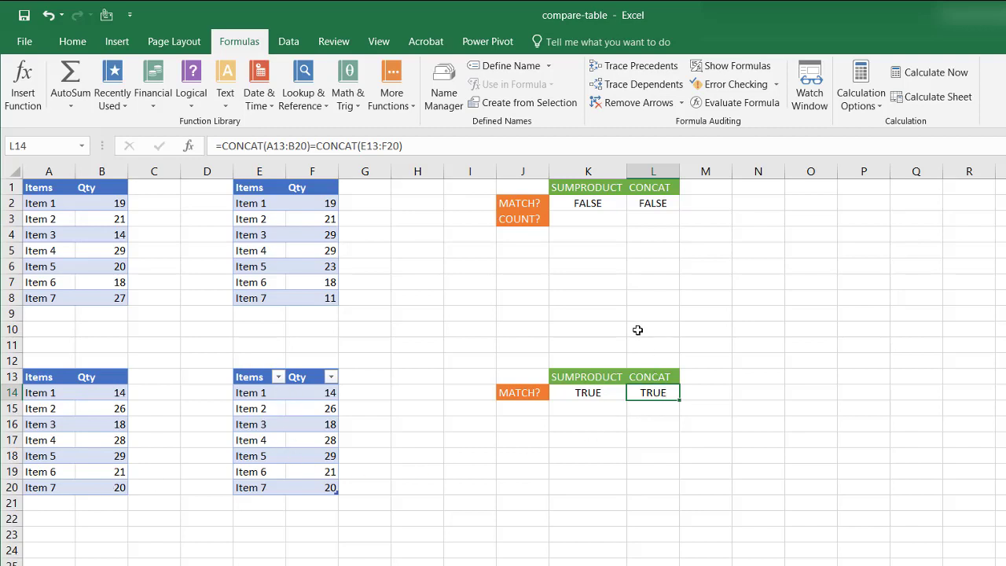
Enter =SUMPRODUCT((A1:B8=E1:F8)-1)*-1 in K3 to count the mismatches between the upper two tables.
click(595, 220)
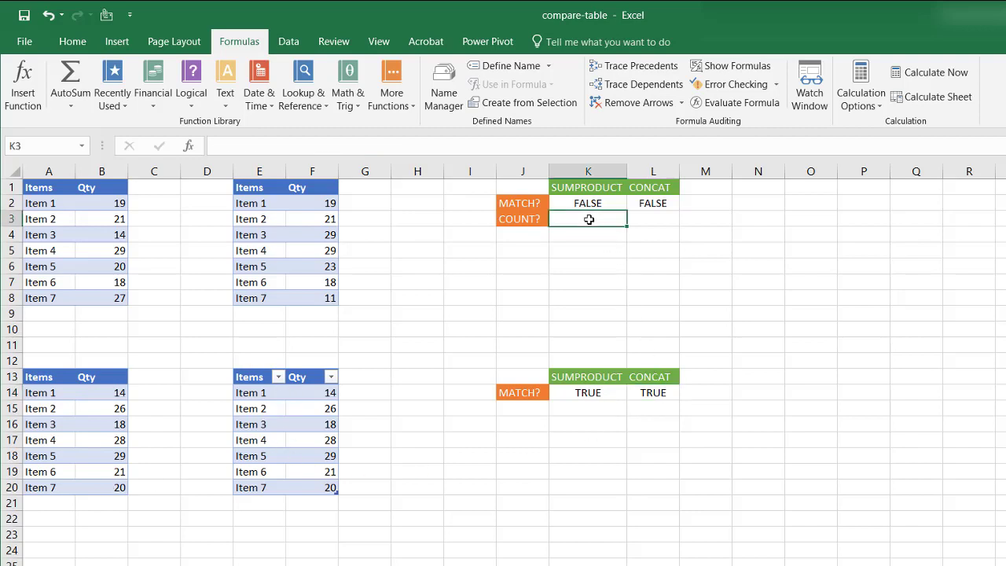
click(530, 222)
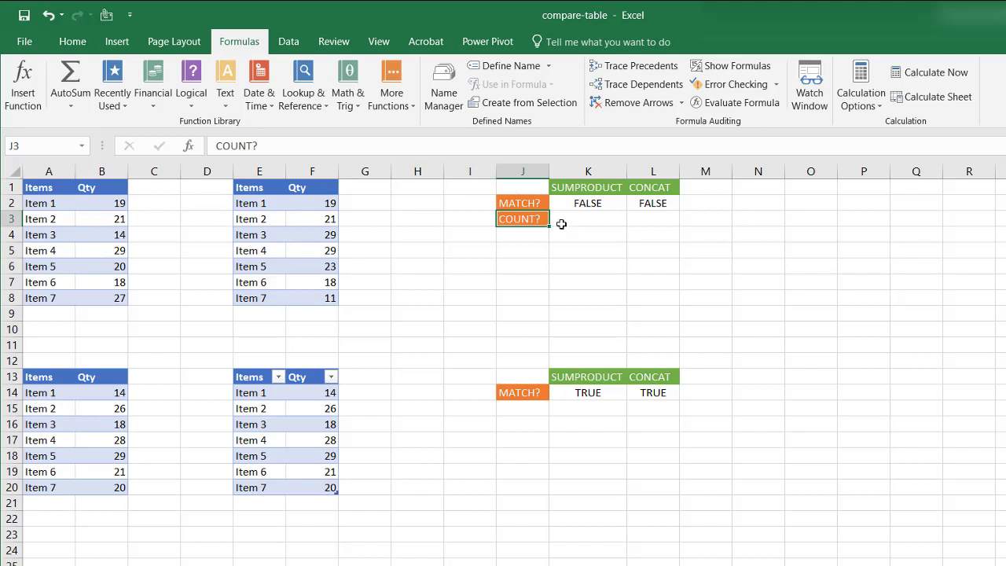
click(586, 220)
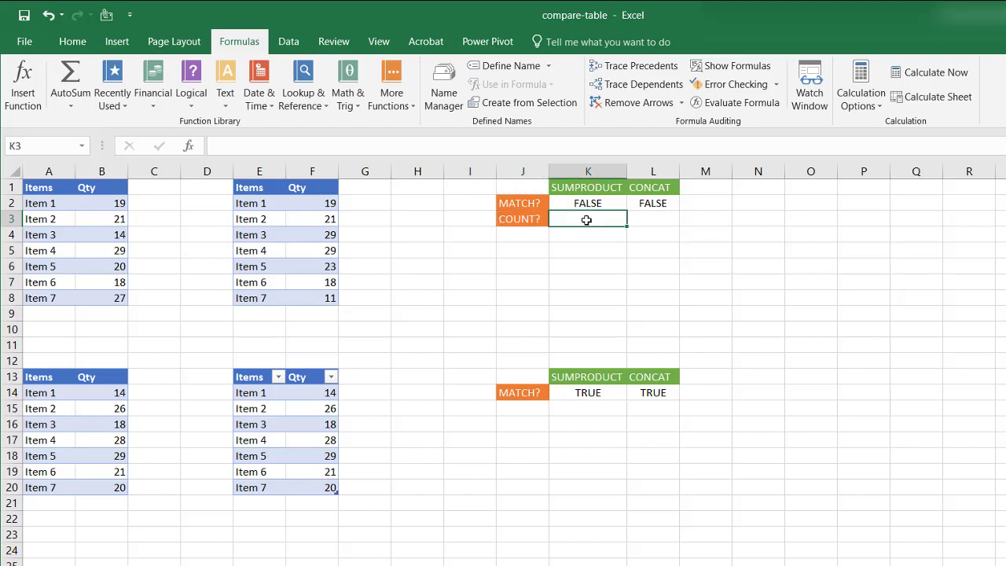
text(=)
key(BackSpace)
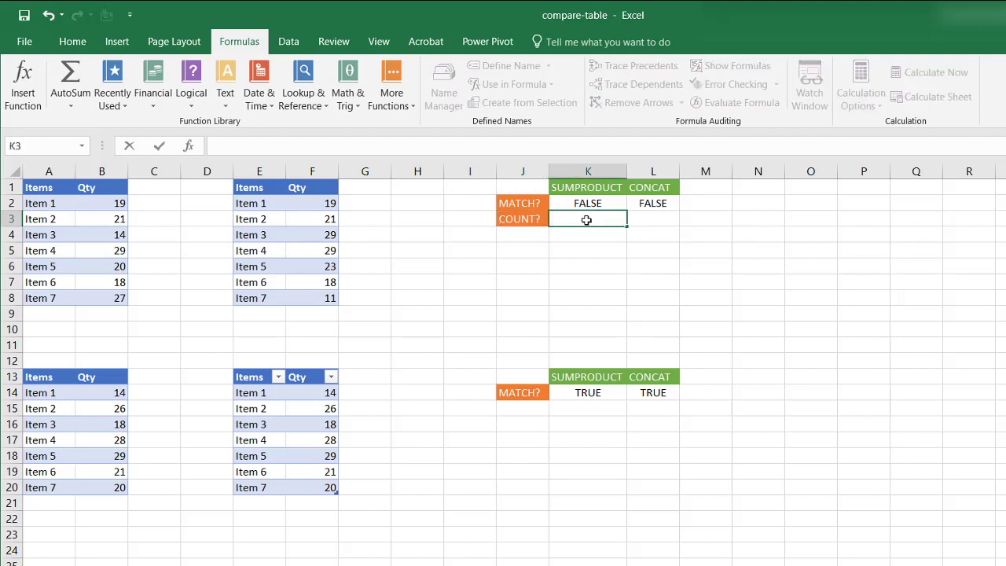
text(=sum)
key(BackSpace)
key(BackSpace)
key(BackSpace)
text(sum)
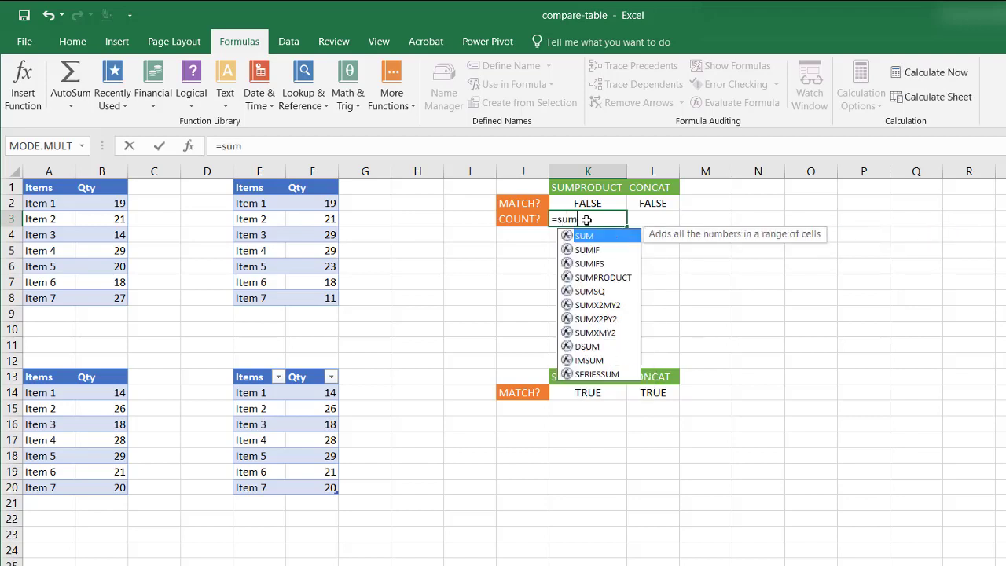
text(p)
double_click(612, 236)
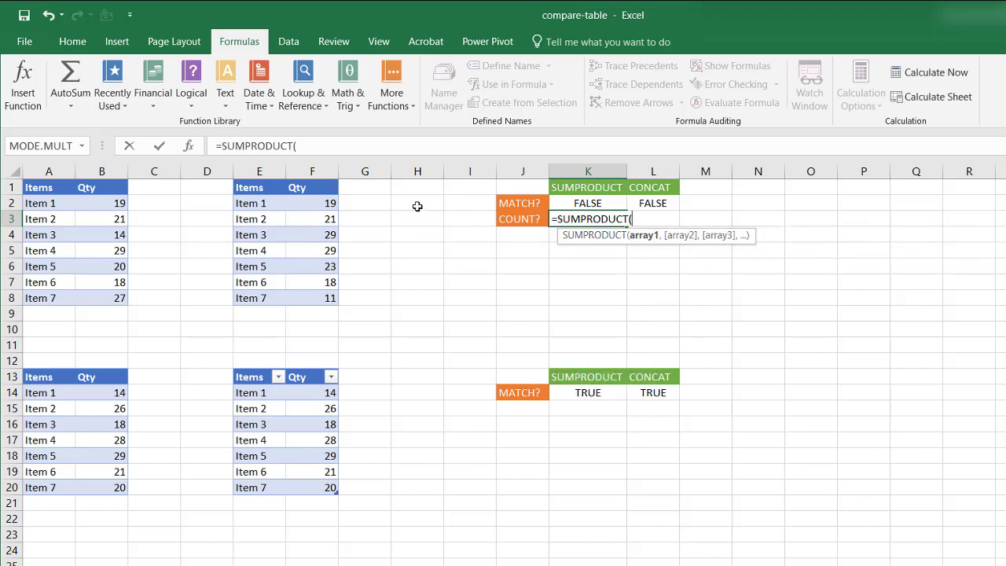
click(297, 146)
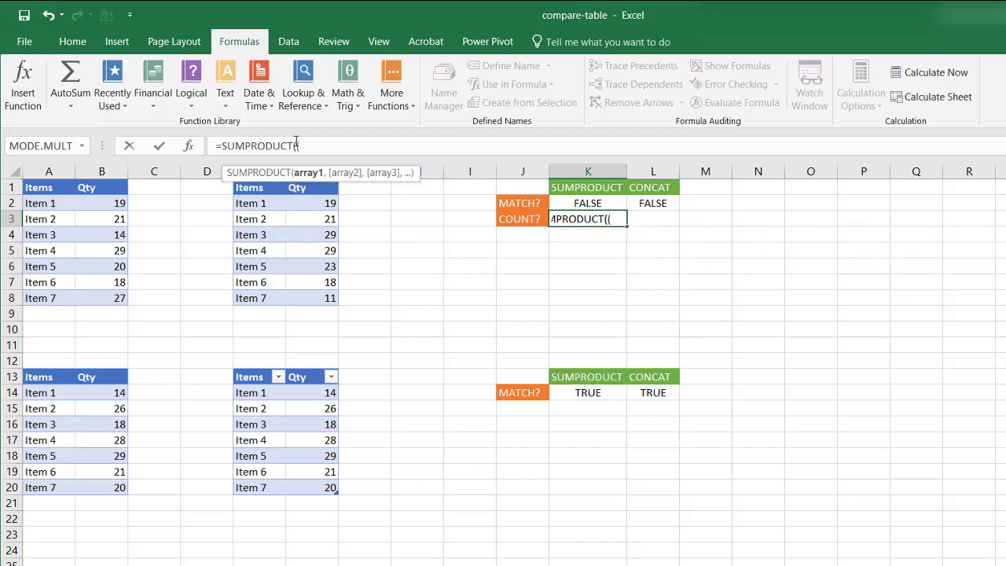
drag(48, 189, 114, 299)
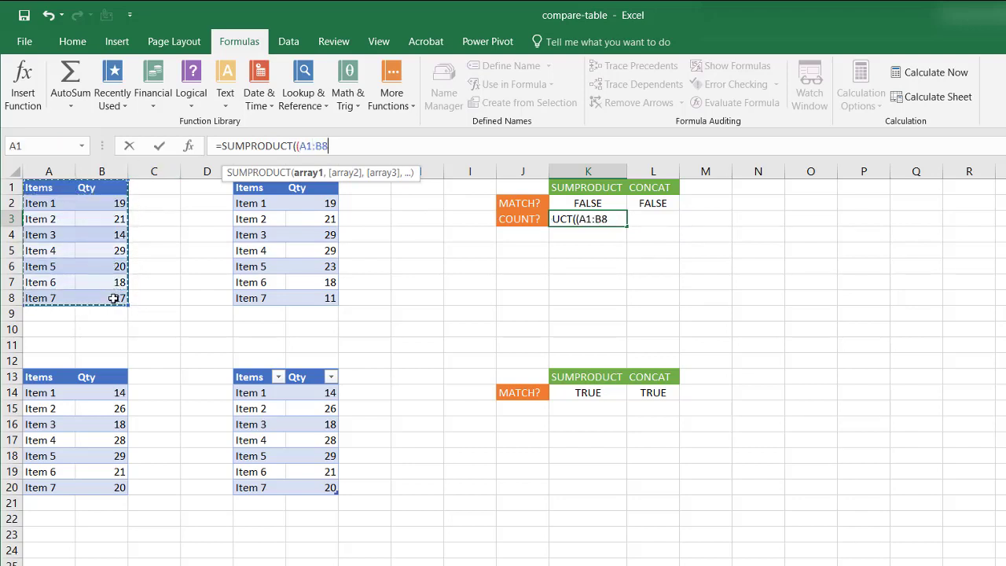
text(=)
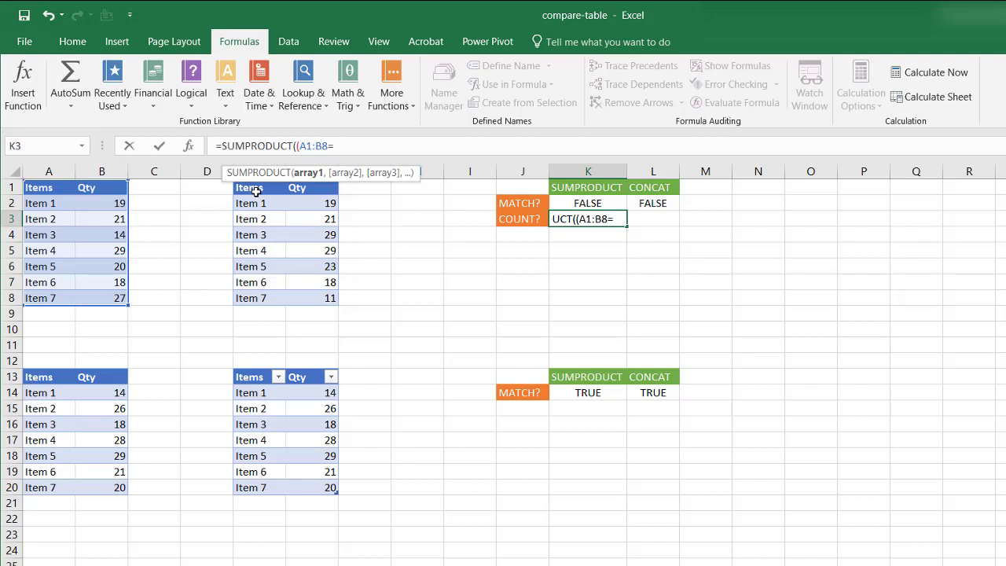
drag(254, 196, 327, 297)
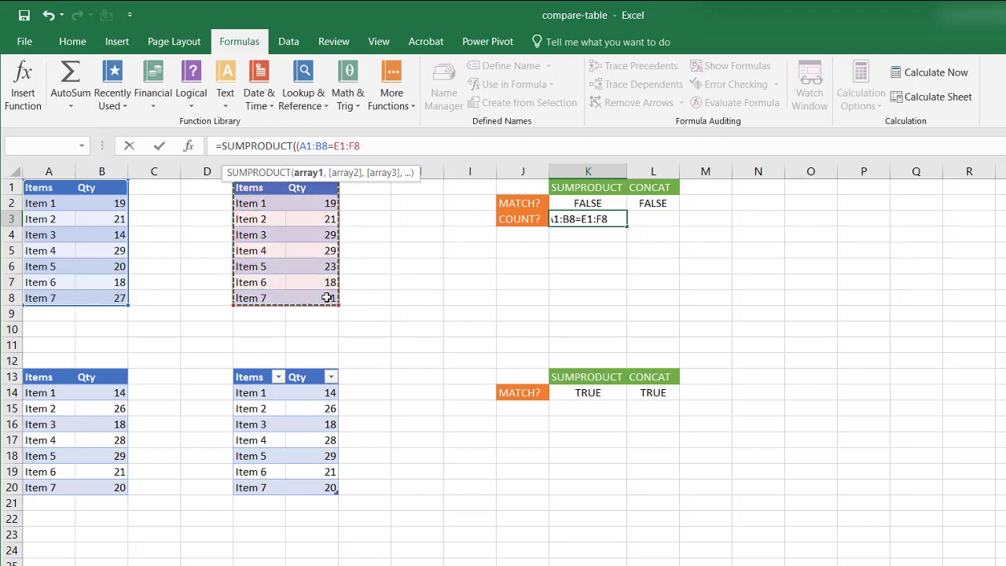
text()-1)
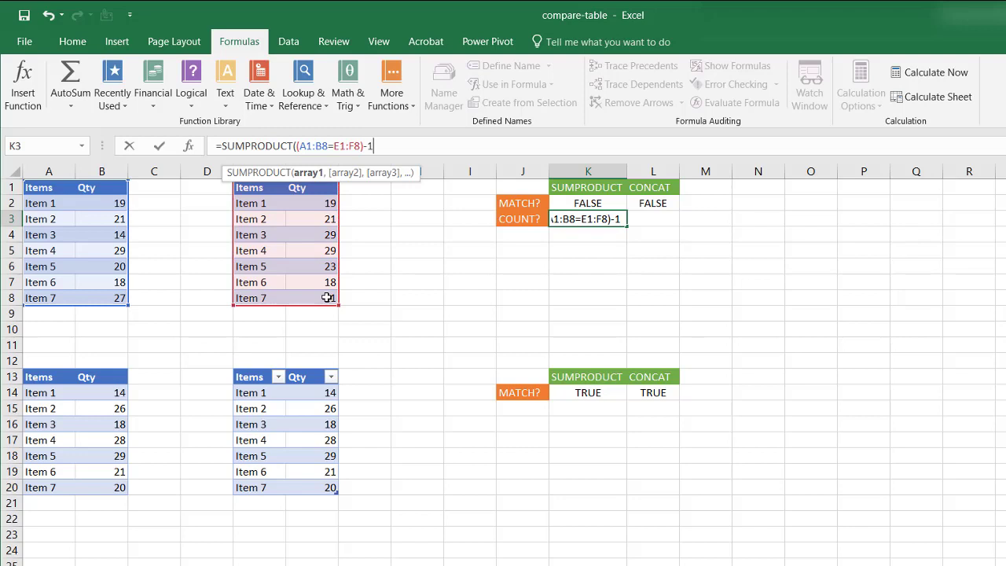
text())
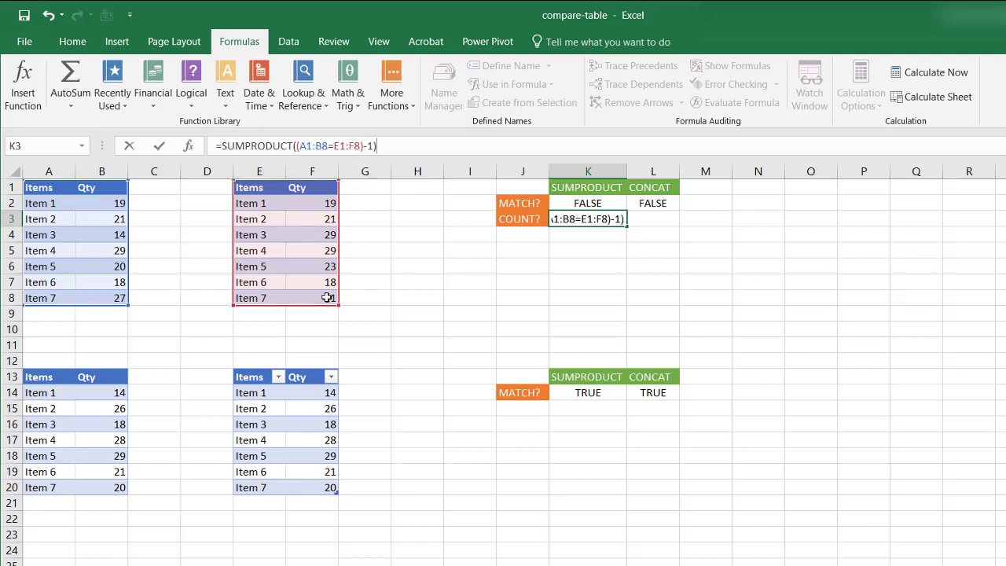
text(*-1)
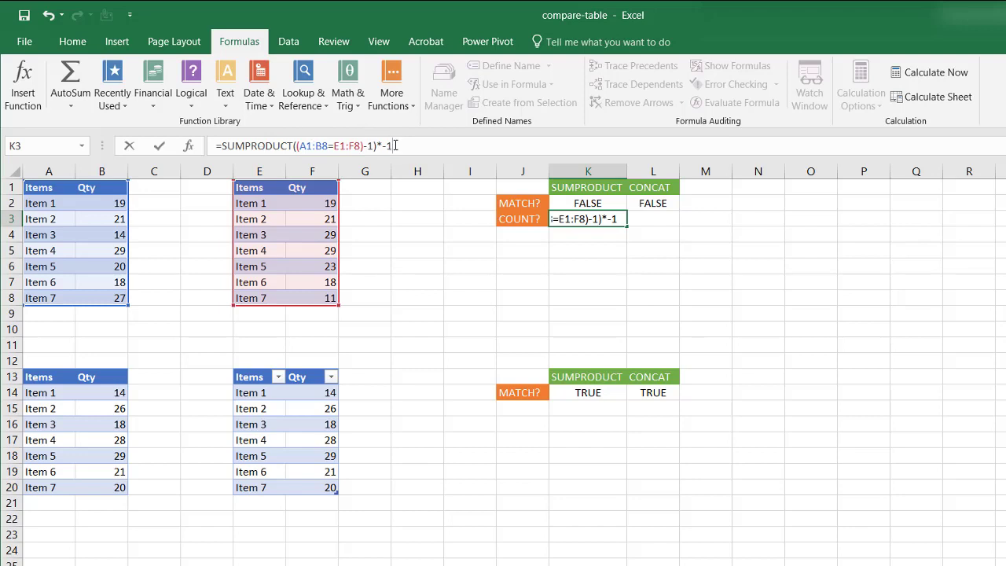
key(Return)
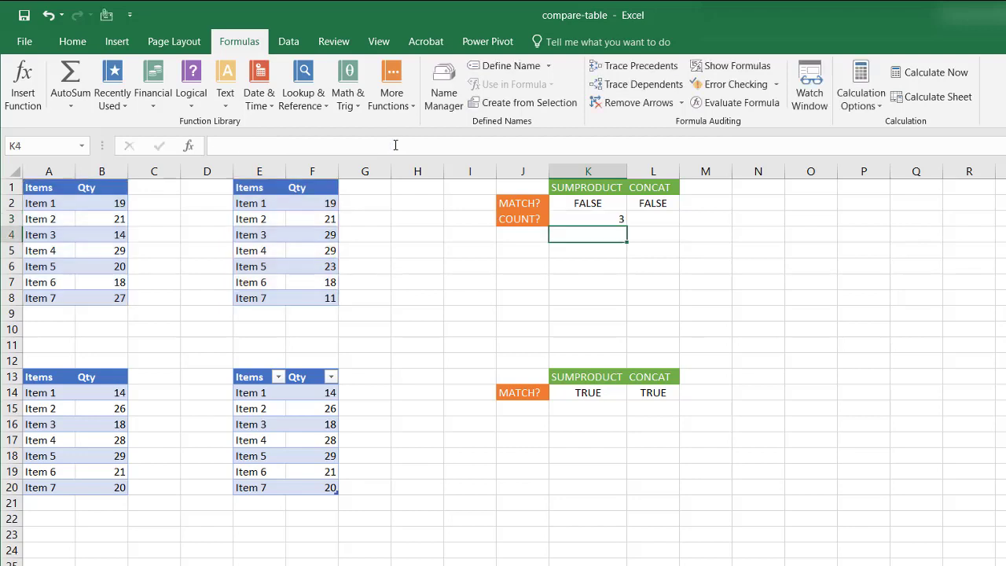
Check the count formula in K3 against the quantities of Item 3, Item 5 and Item 7 in the upper tables.
click(597, 219)
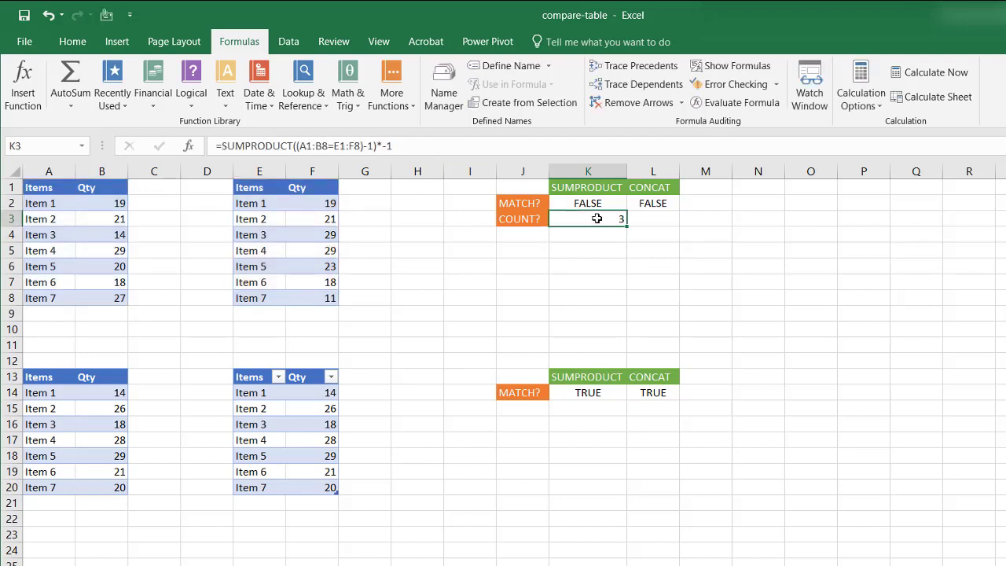
click(115, 234)
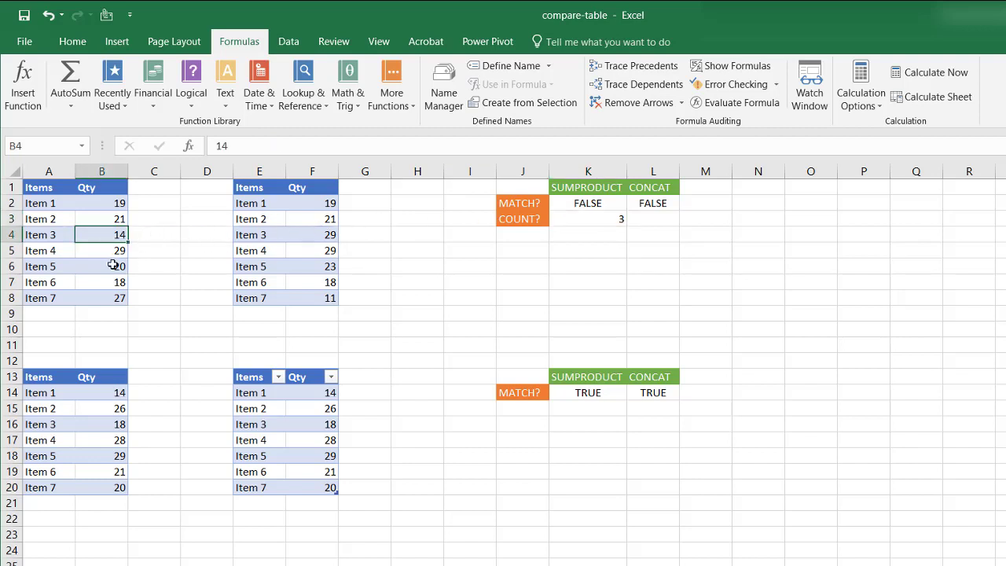
click(113, 265)
click(106, 299)
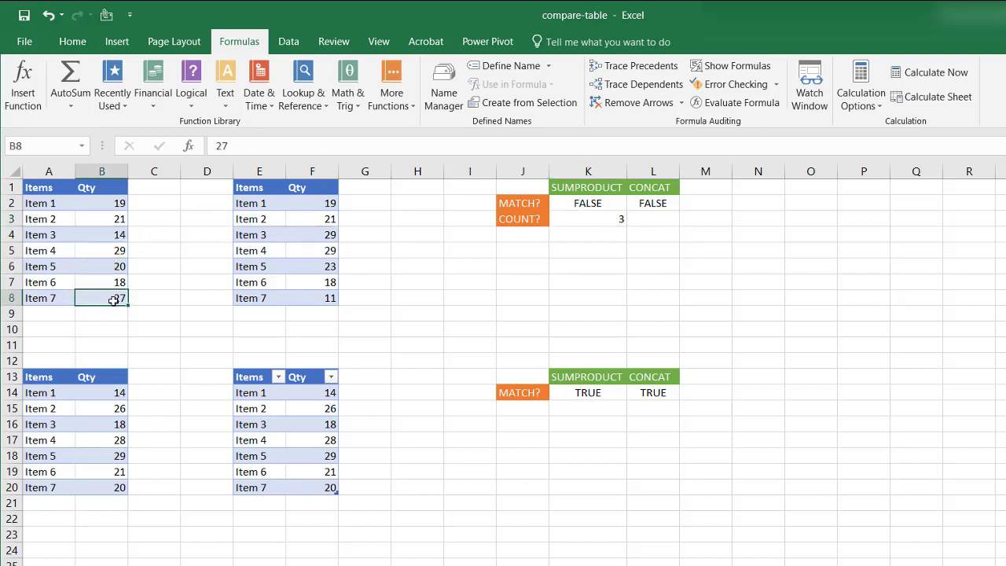
click(646, 246)
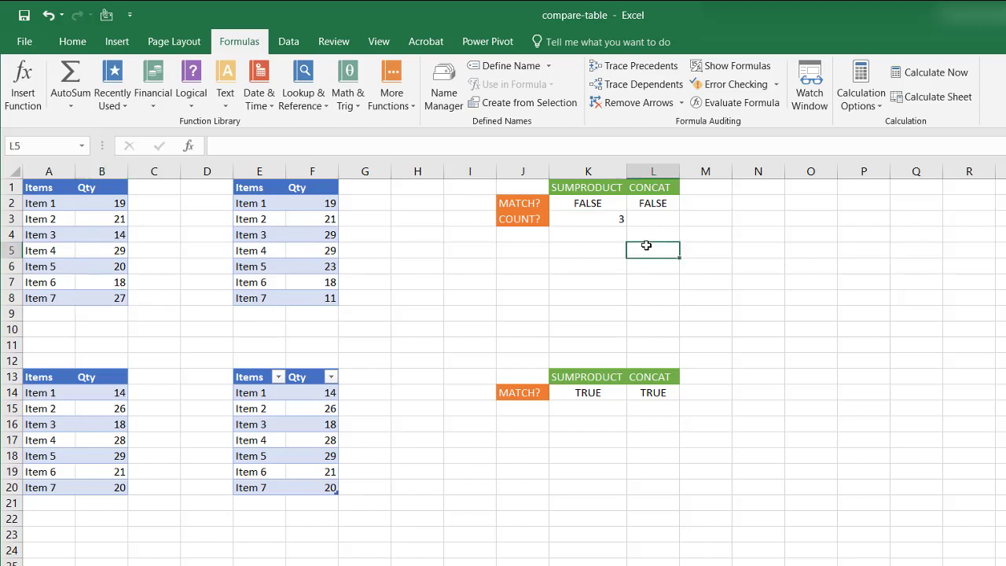
click(586, 222)
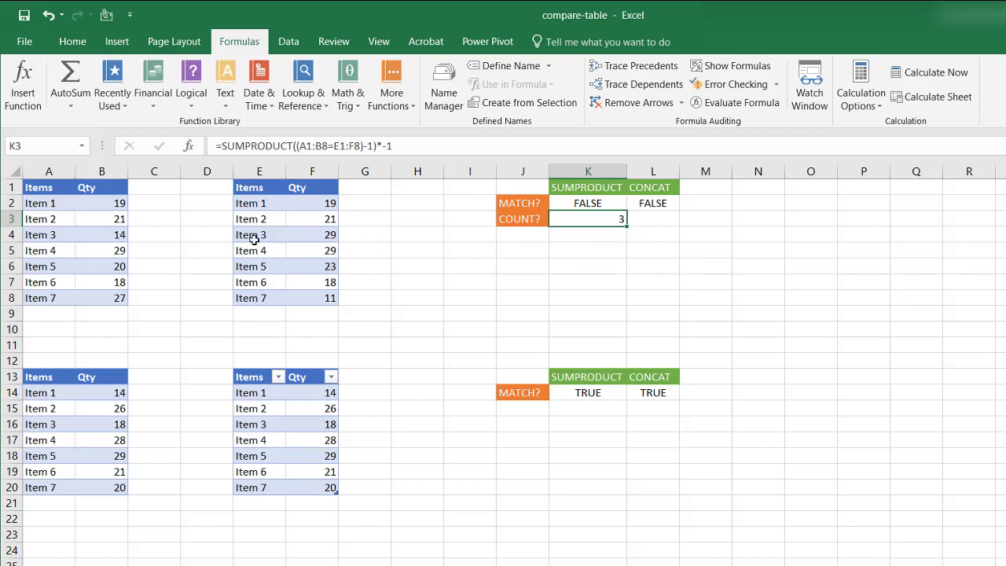
Enter =CONCAT(A2:B2) in C2 and fill it down to C8 to join each item with its quantity.
click(154, 189)
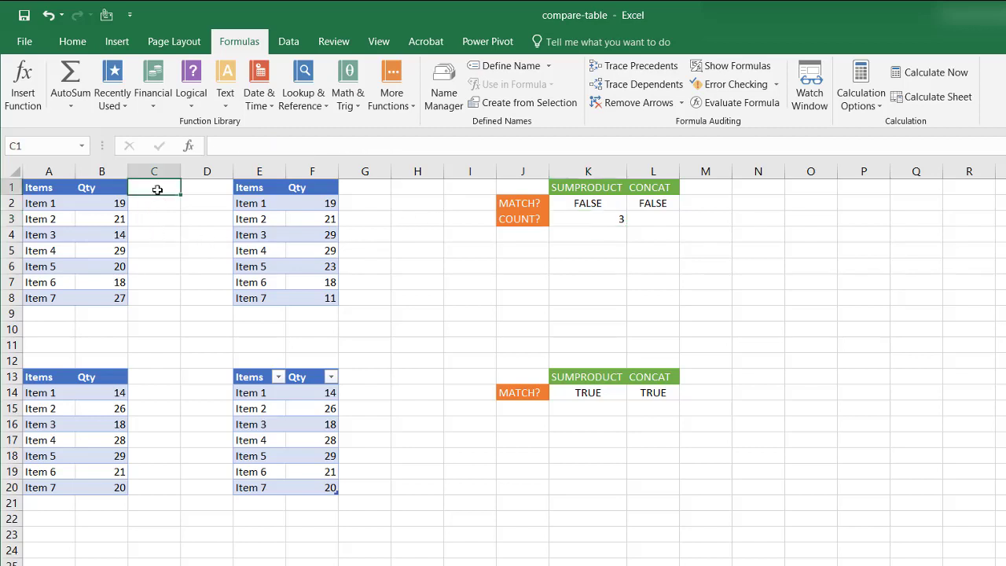
click(154, 201)
text(=conc)
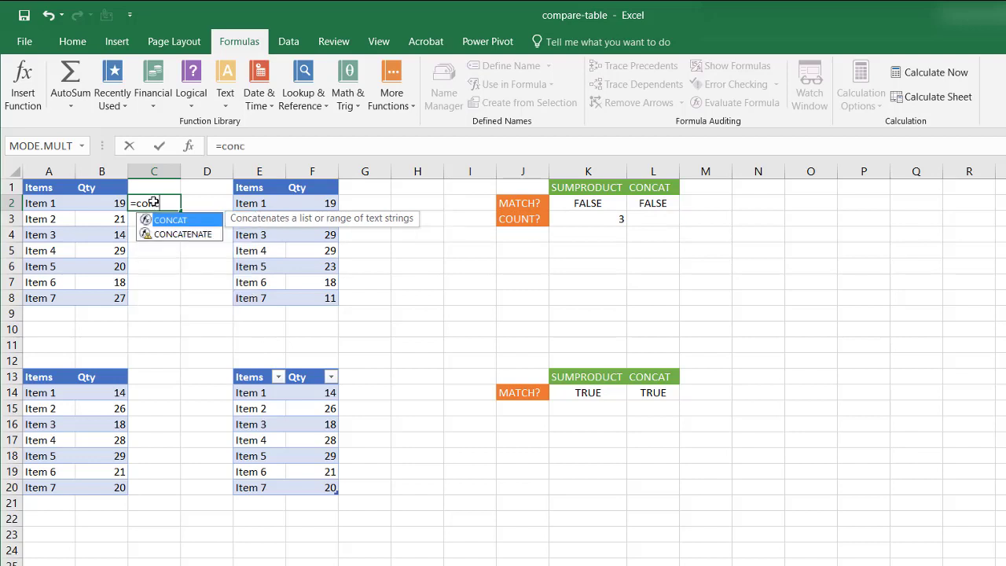
key(Tab)
drag(57, 203, 86, 201)
key(Return)
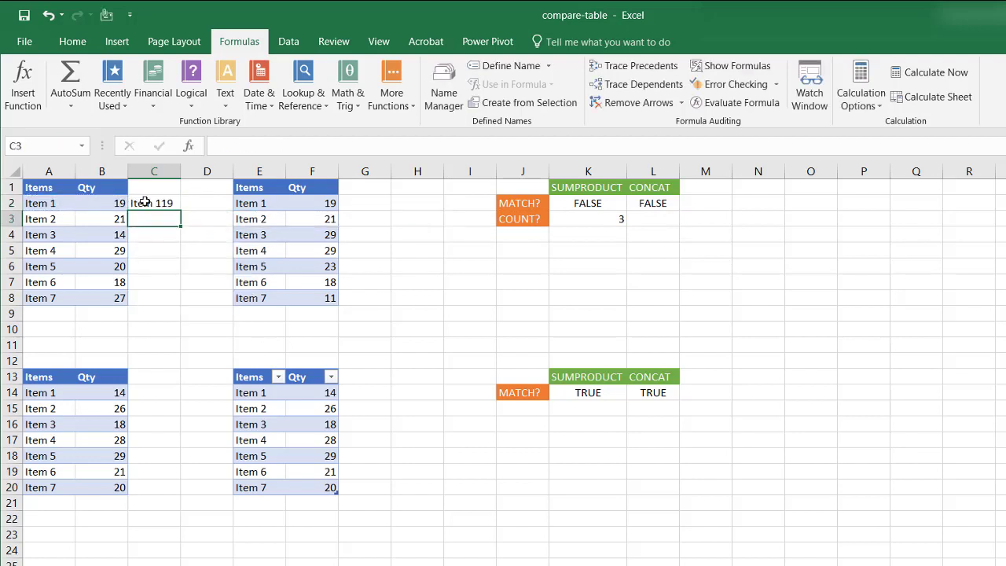
click(142, 202)
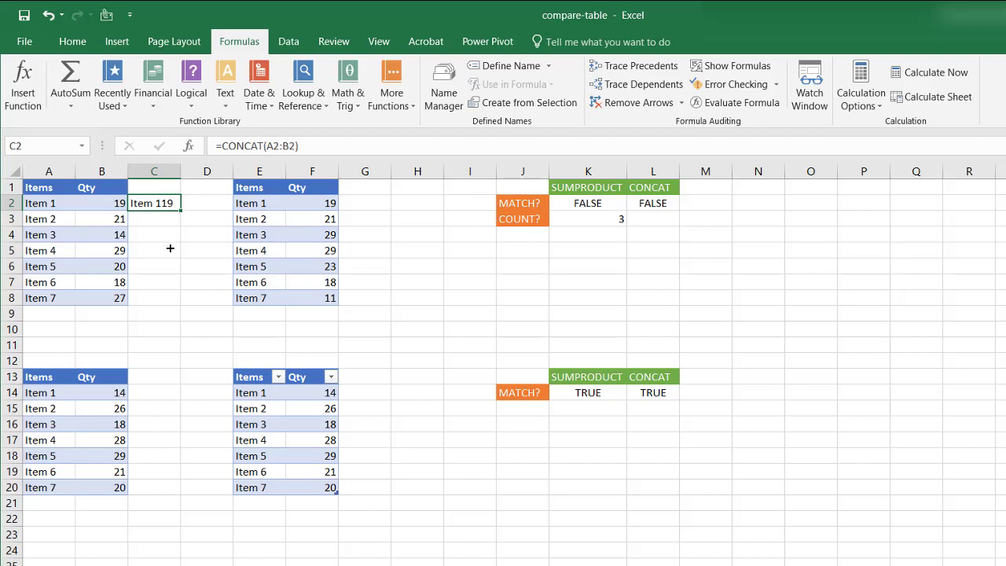
drag(181, 211, 174, 303)
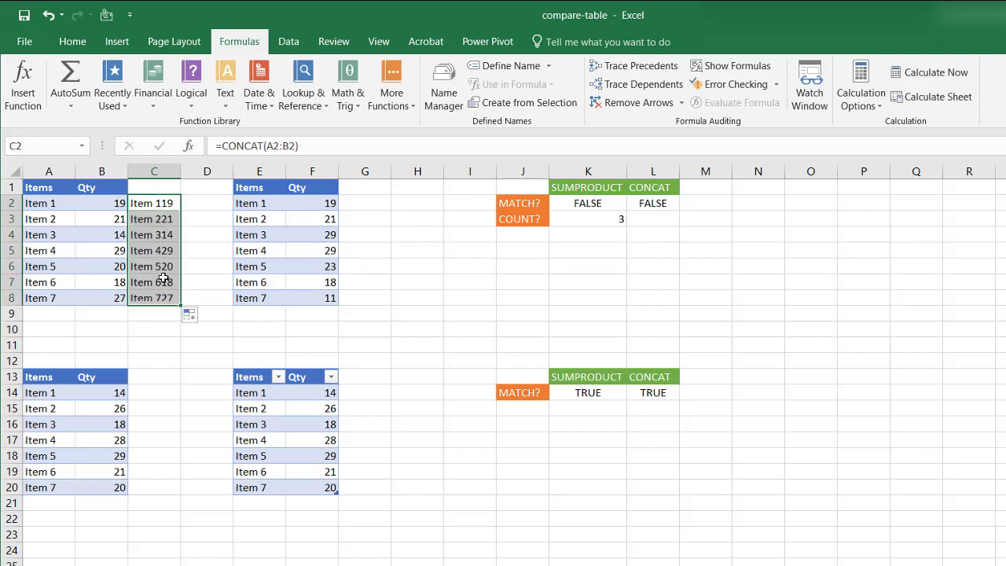
Enter =CONCAT(E2:F2) in G2 and fill it down to G8 beside the second upper table.
click(368, 202)
text(=c)
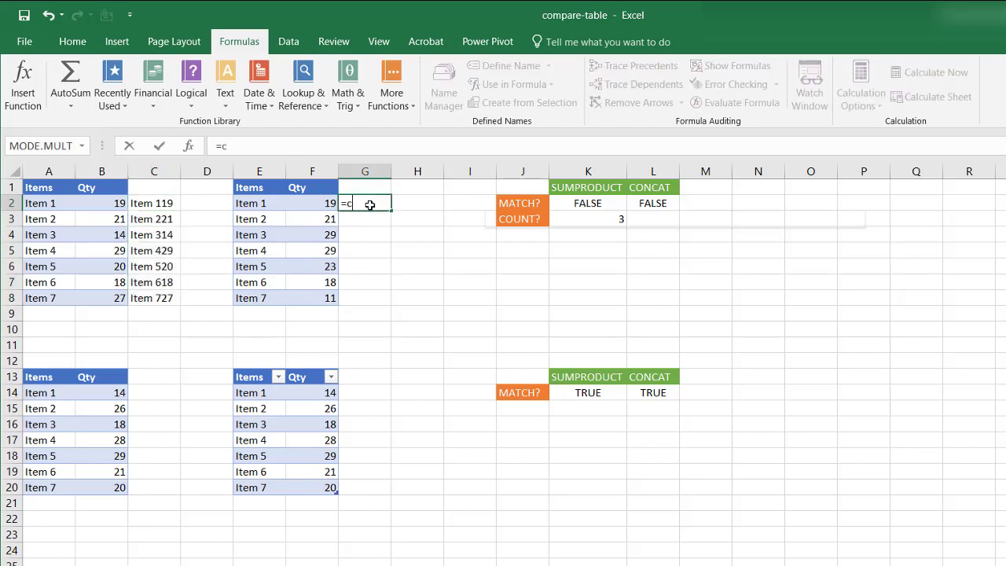
text(onca)
key(Tab)
click(264, 204)
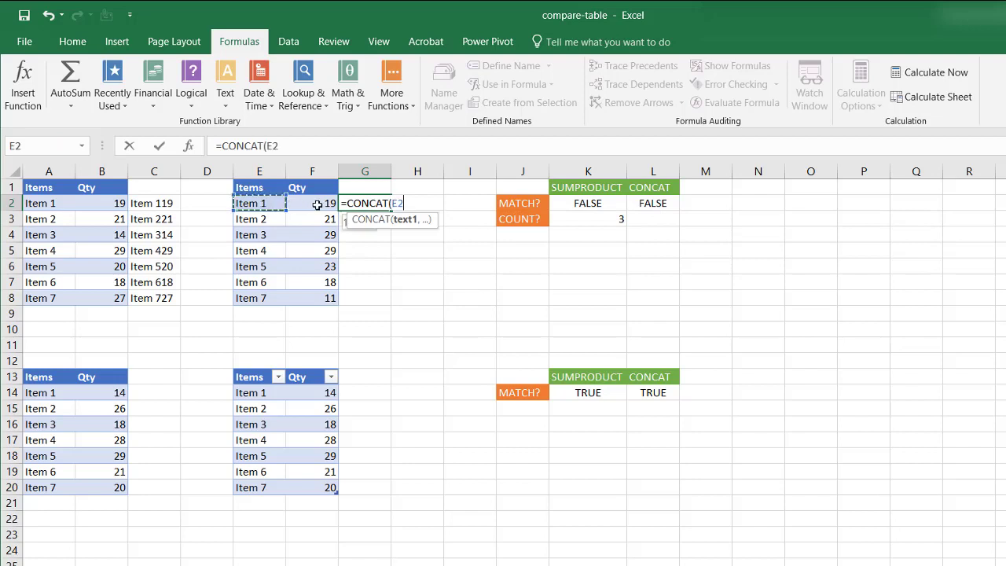
drag(317, 205, 318, 205)
text())
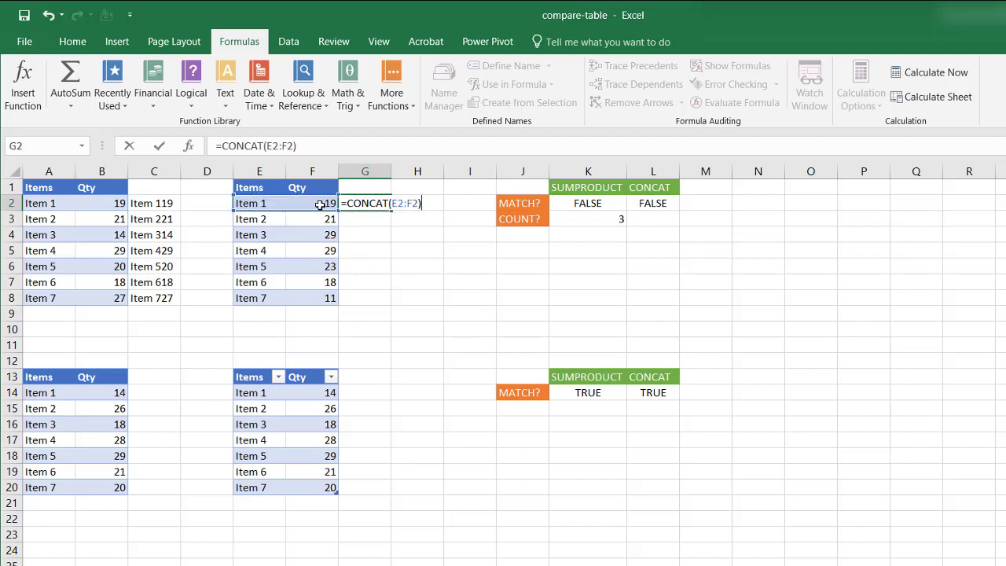
key(Return)
click(377, 206)
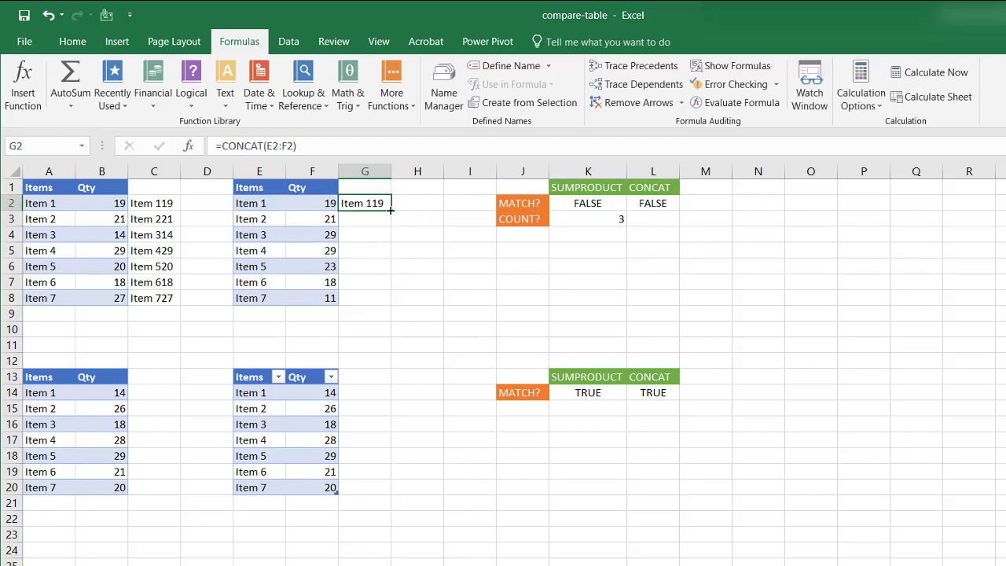
drag(390, 210, 391, 308)
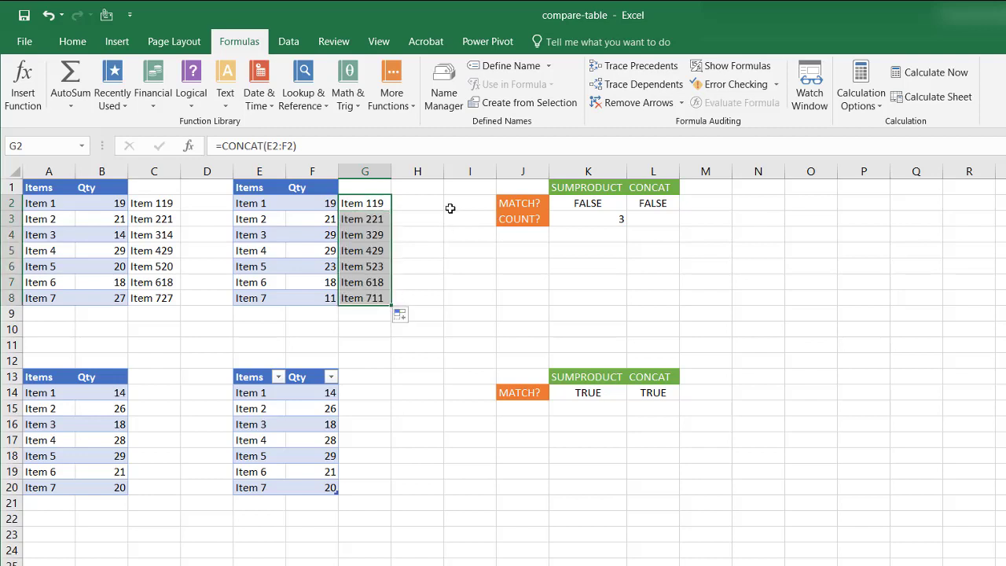
Enter =C2=G2 in I2 and fill it down to I8 to compare the joined strings row by row.
click(455, 203)
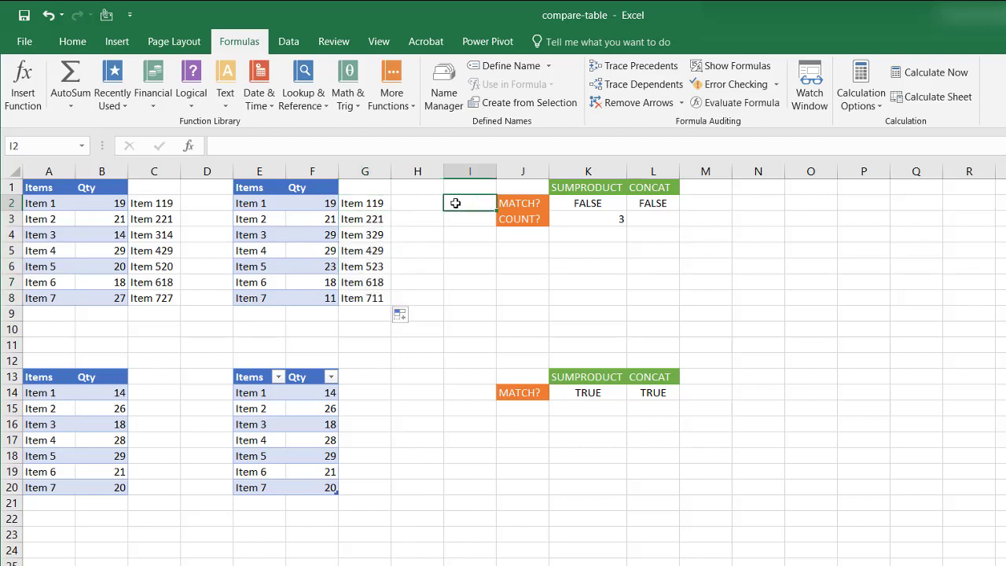
text(=)
click(150, 202)
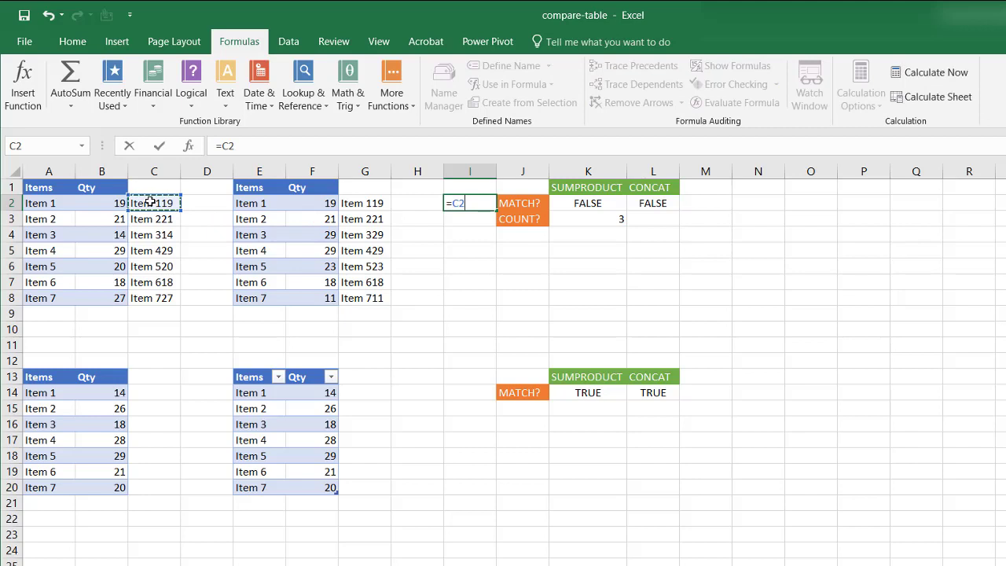
text(=)
click(363, 204)
key(Return)
click(468, 204)
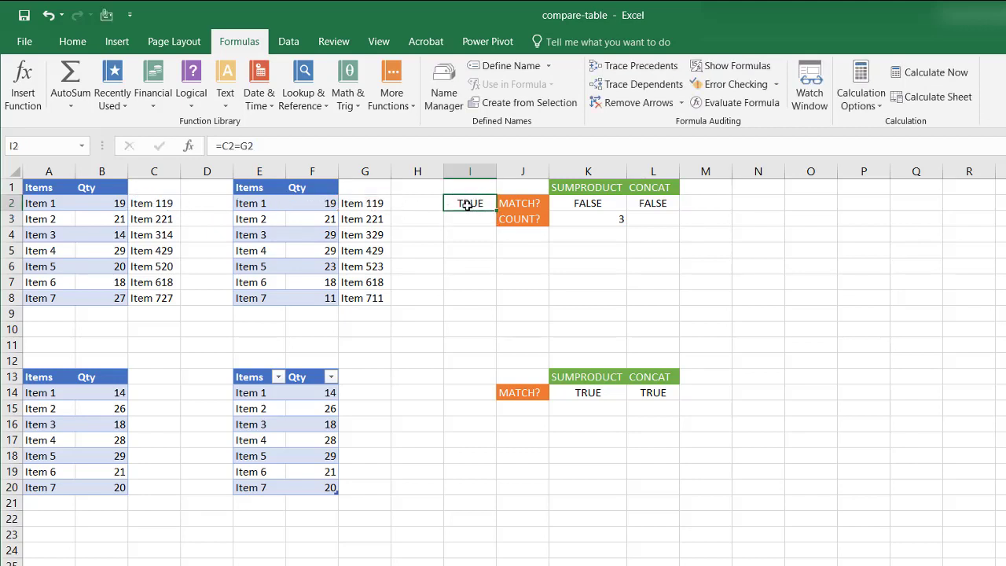
drag(498, 211, 495, 304)
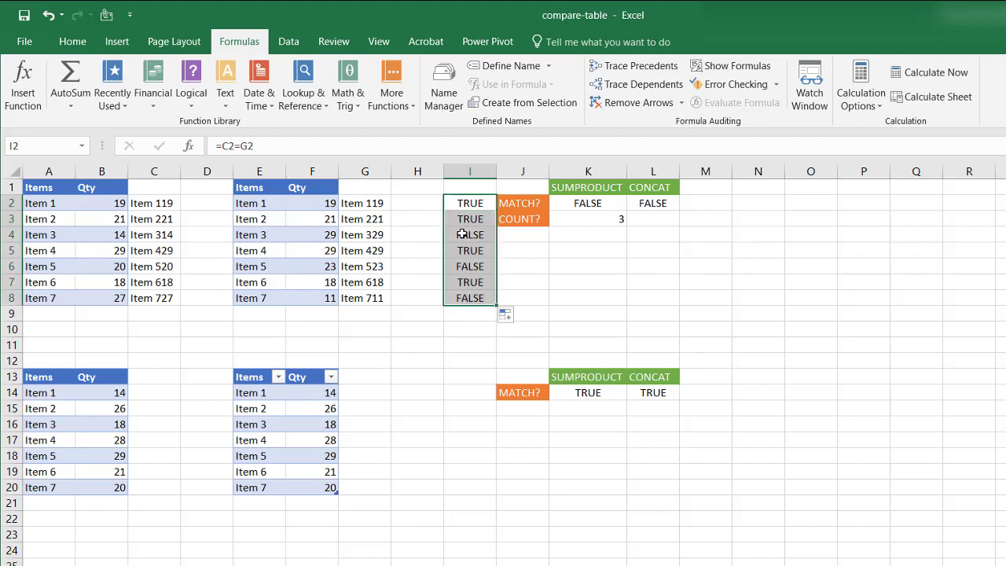
Examine the row comparison results in I4, I6 and I8, and select the whole range I2:I8.
click(462, 234)
click(469, 271)
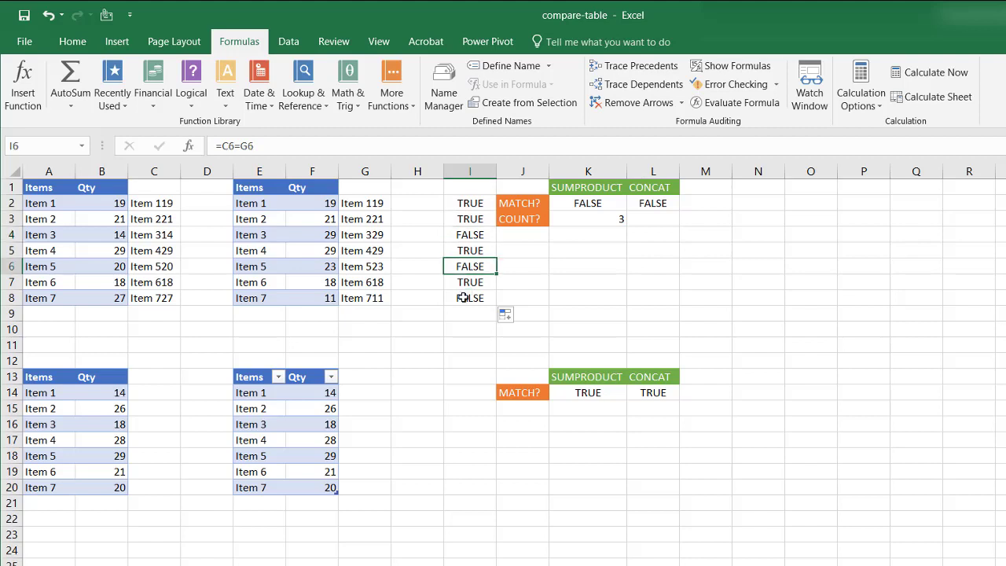
click(464, 298)
drag(463, 203, 470, 297)
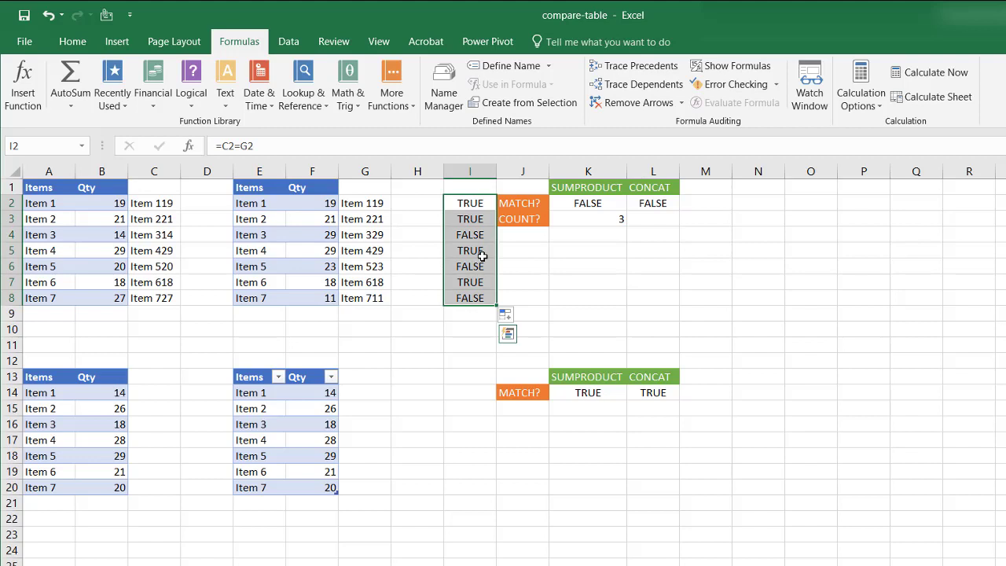
Highlight the cells in I2:I8 that contain the text FALSE with Light Red Fill with Dark Red Text.
click(475, 233)
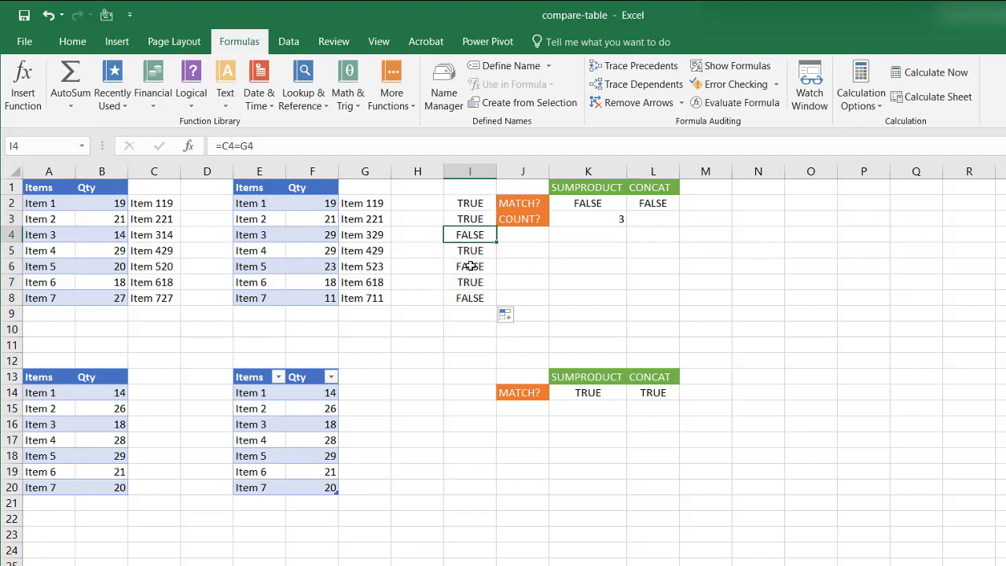
click(471, 266)
drag(474, 206, 476, 297)
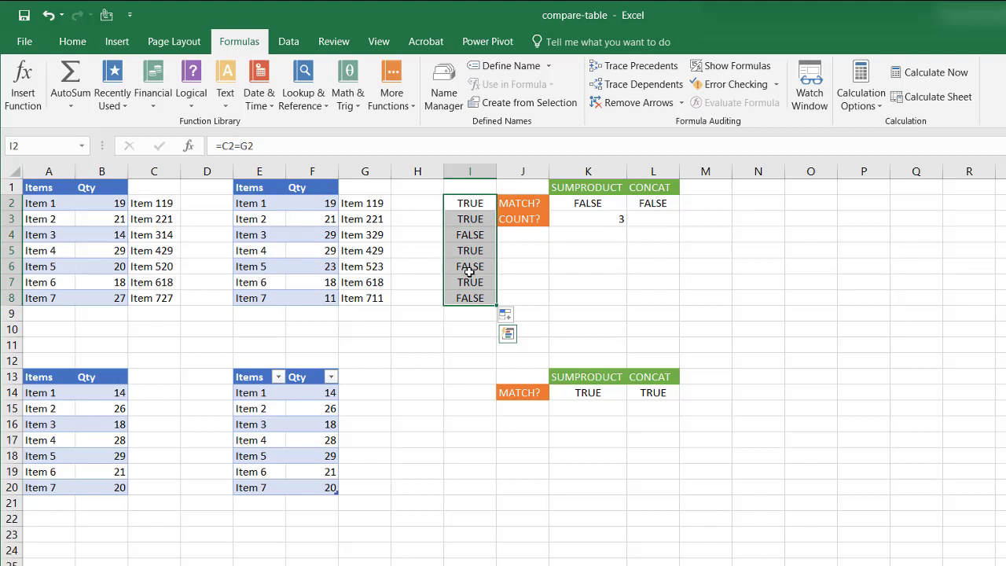
click(71, 41)
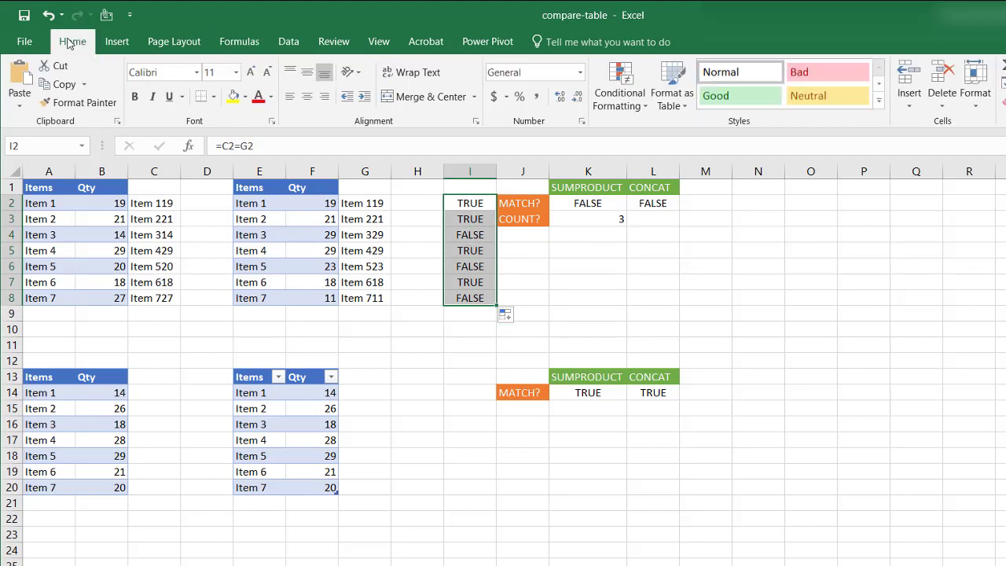
click(619, 95)
mouse_move(672, 135)
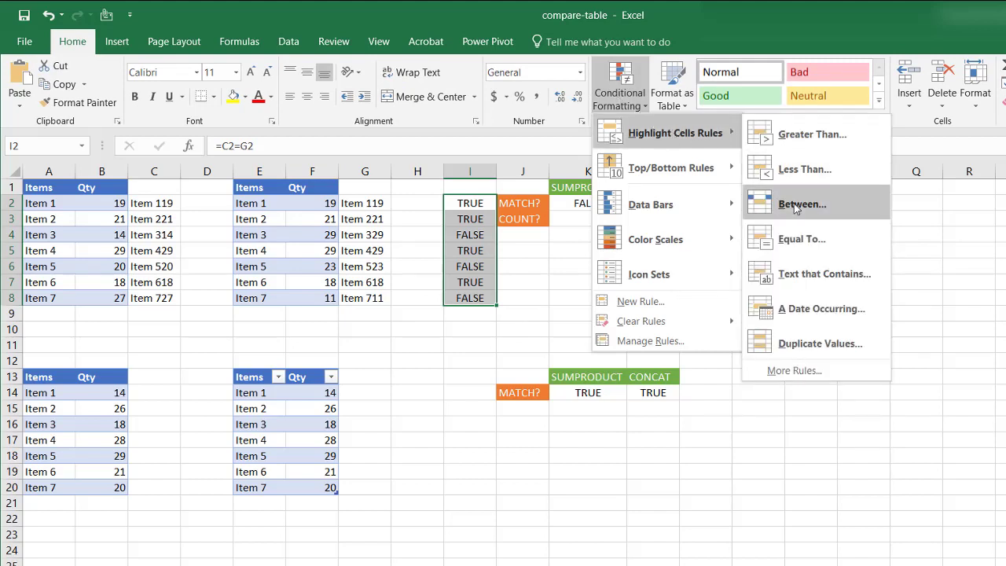
click(840, 282)
text(FA)
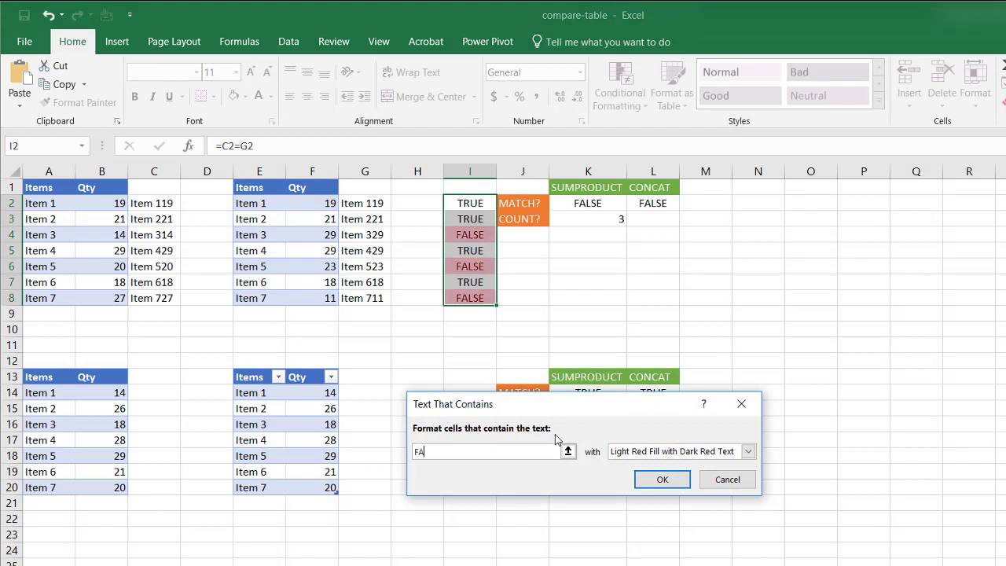
text(LSE)
click(662, 479)
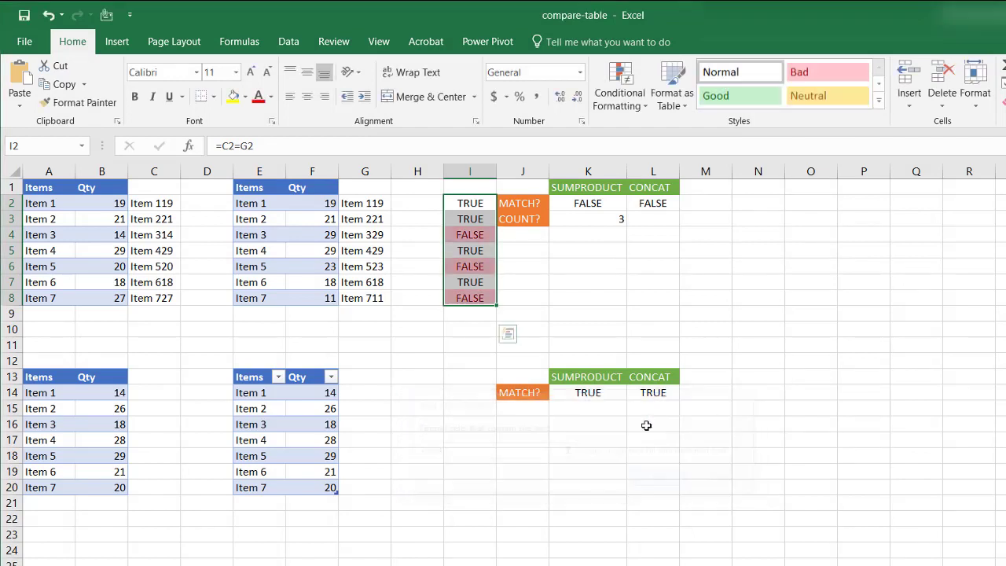
click(619, 280)
Examine the row comparisons in I4, I6 and I8, and review the SUMPRODUCT formulas in K3 and K2 and the CONCAT formula in L2.
click(482, 233)
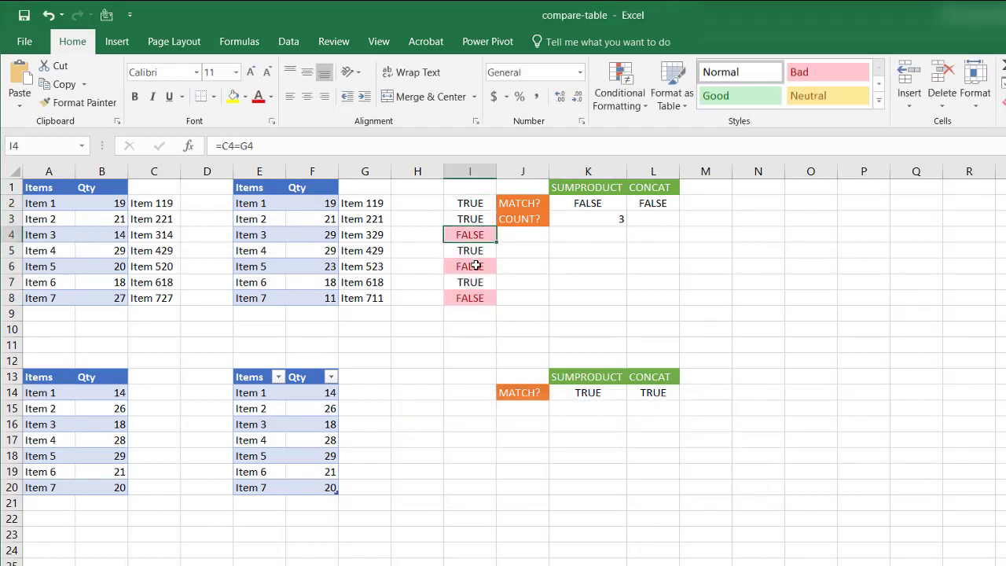
click(475, 267)
click(475, 303)
click(471, 232)
click(471, 266)
click(472, 296)
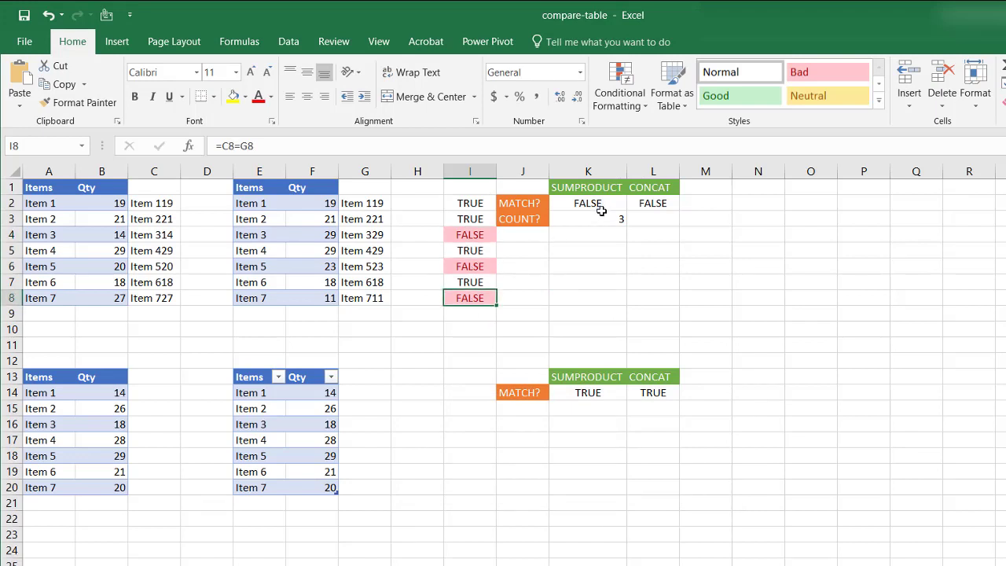
click(602, 220)
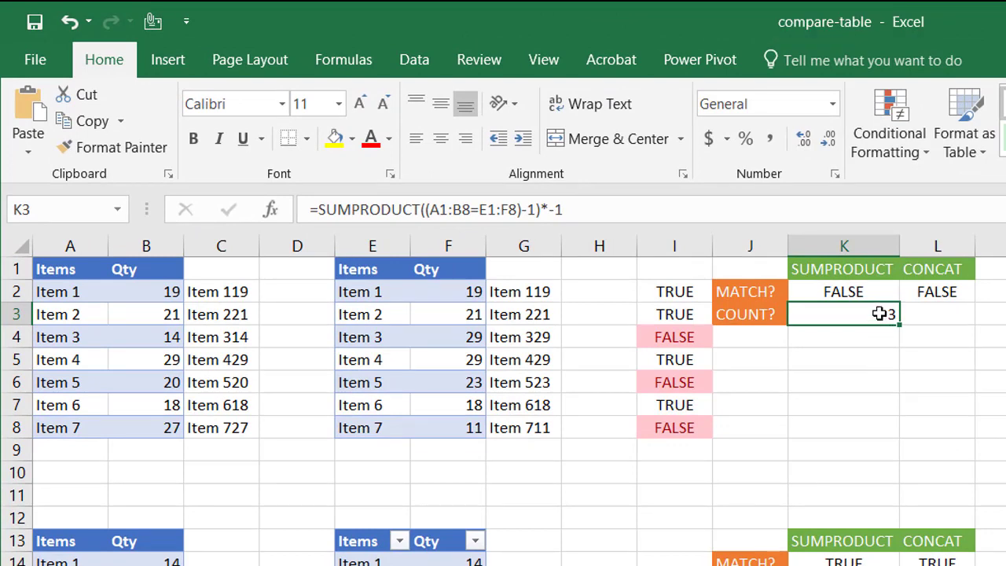
click(835, 292)
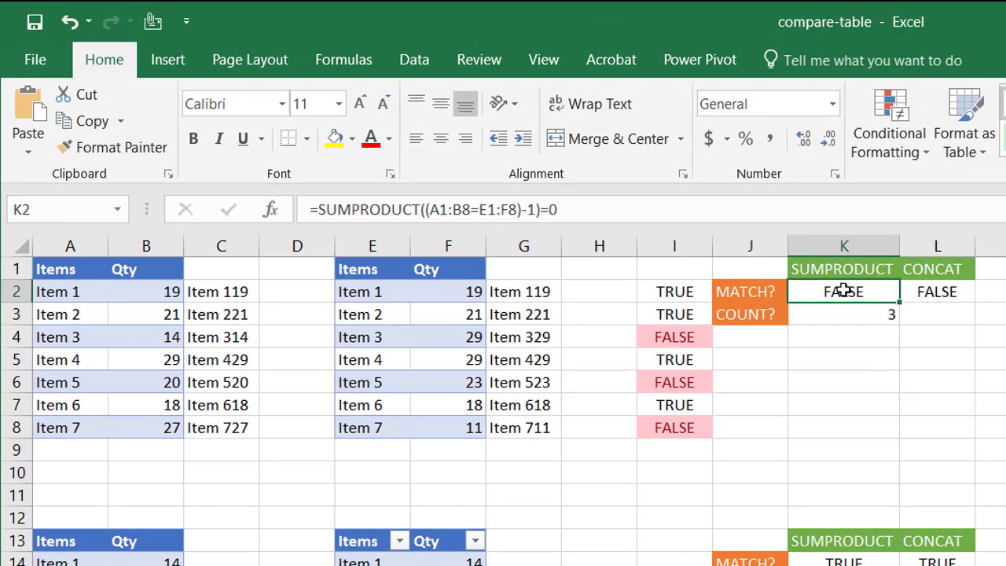
click(946, 295)
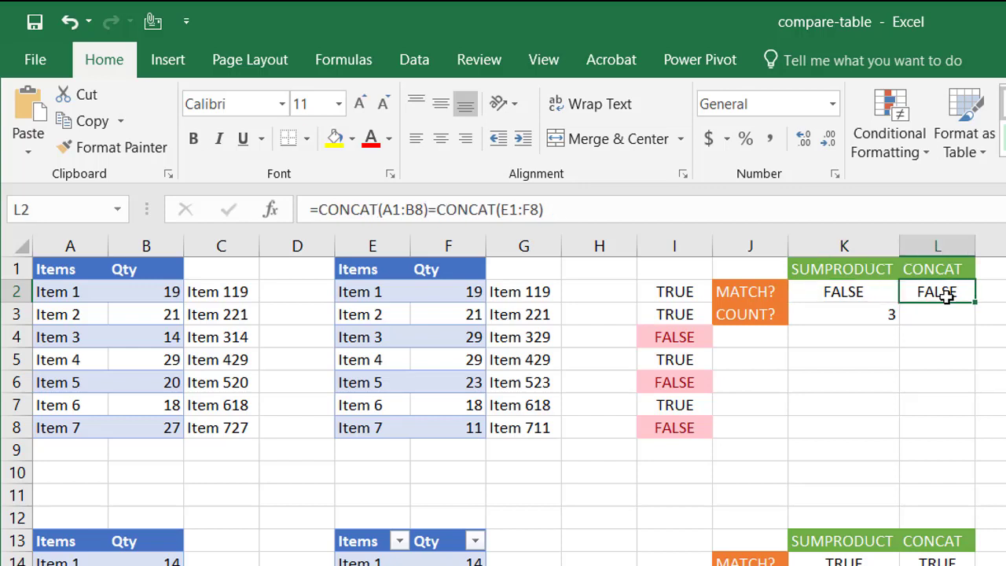